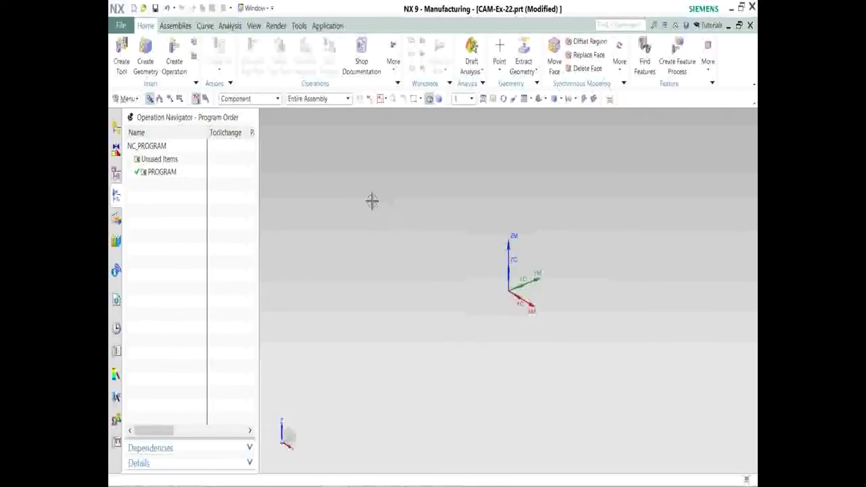
Review the assembly commands, the geometry creation and extraction tools, and the synchronous modeling commands available in the Manufacturing environment.
left_click(177, 27)
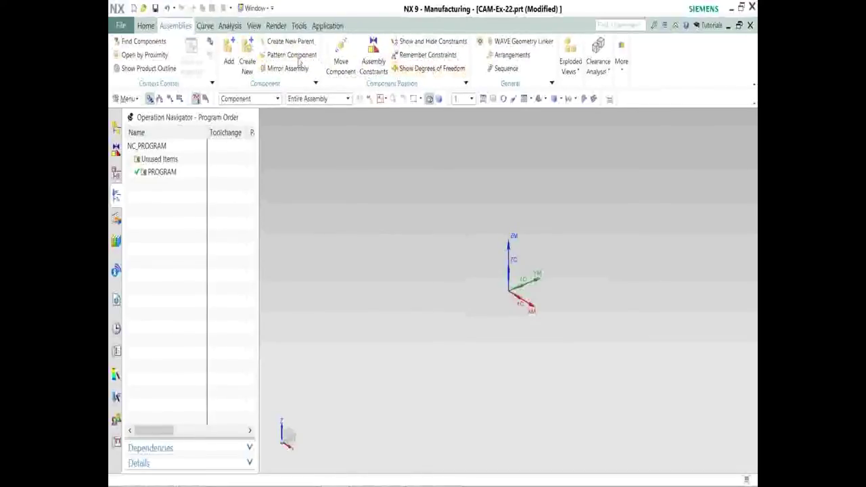
left_click(137, 100)
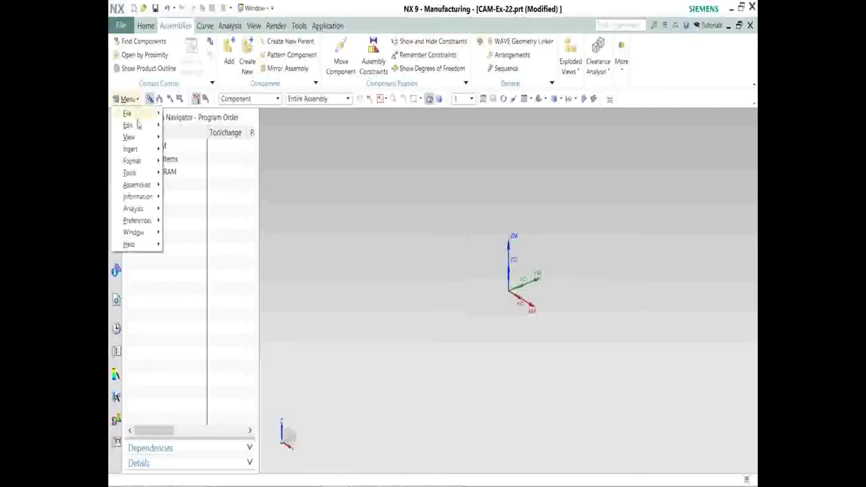
mouse_move(152, 187)
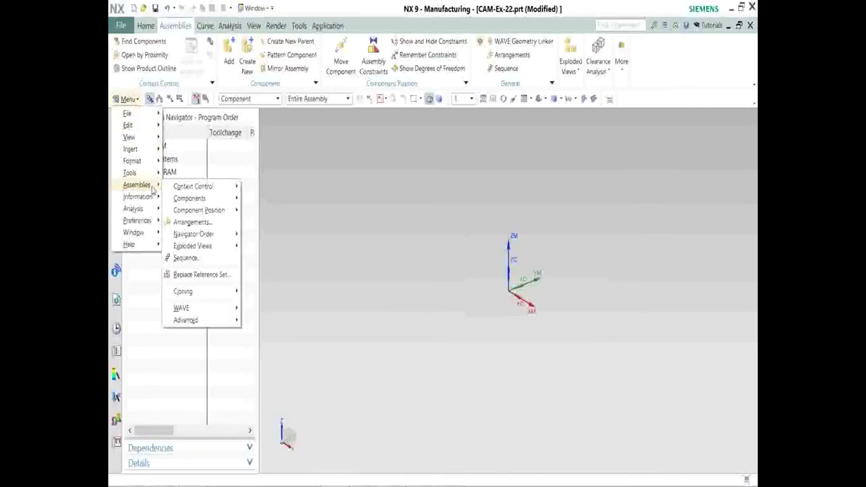
mouse_move(194, 190)
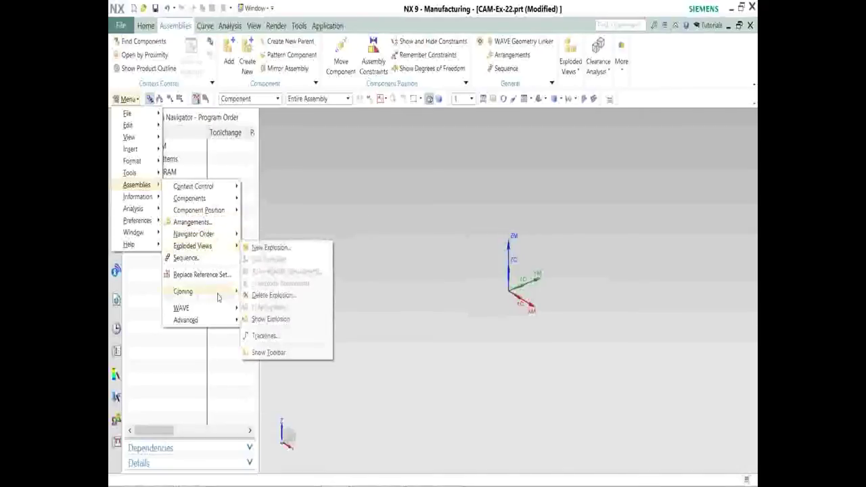
mouse_move(220, 322)
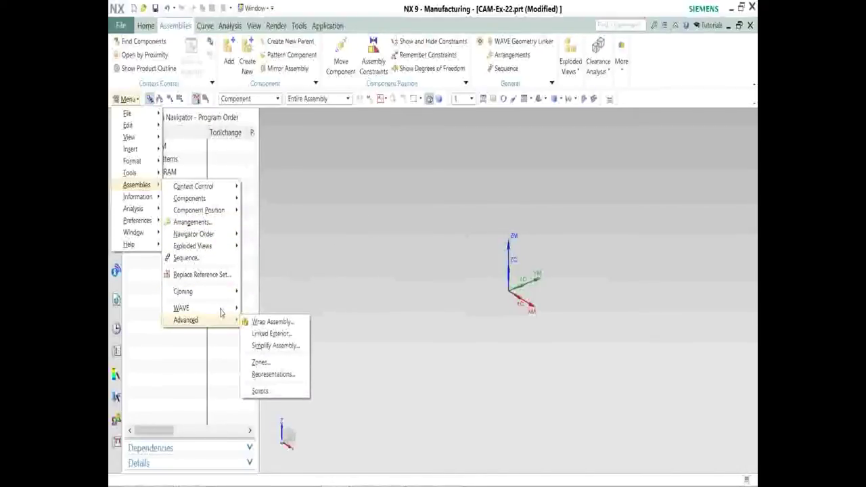
mouse_move(228, 190)
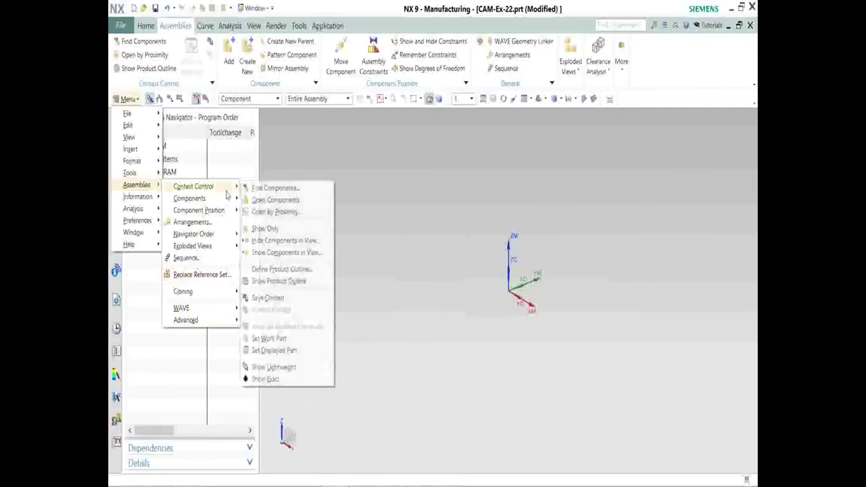
left_click(291, 146)
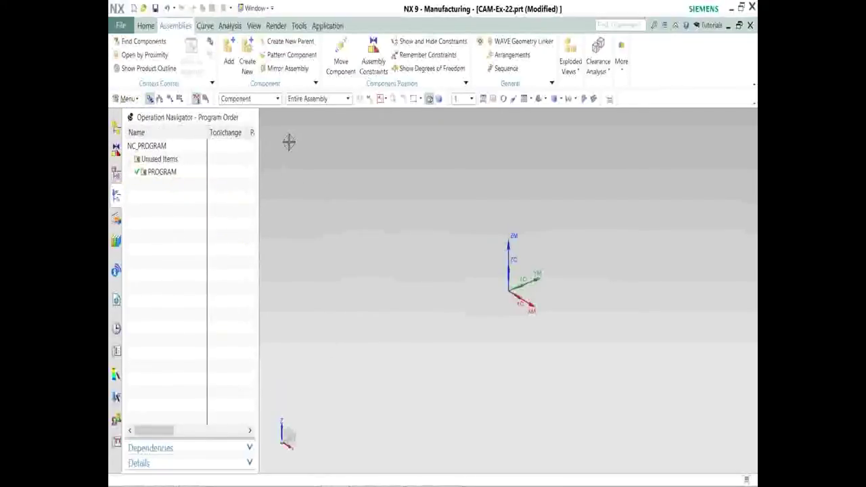
left_click(146, 26)
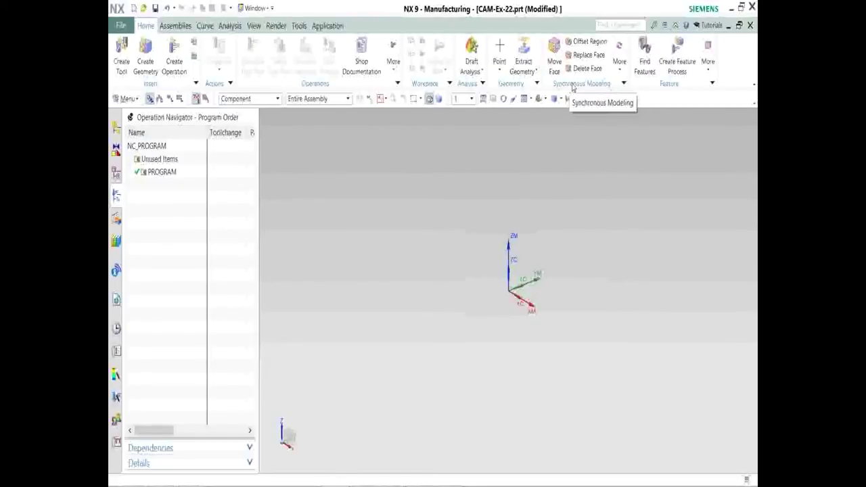
left_click(500, 74)
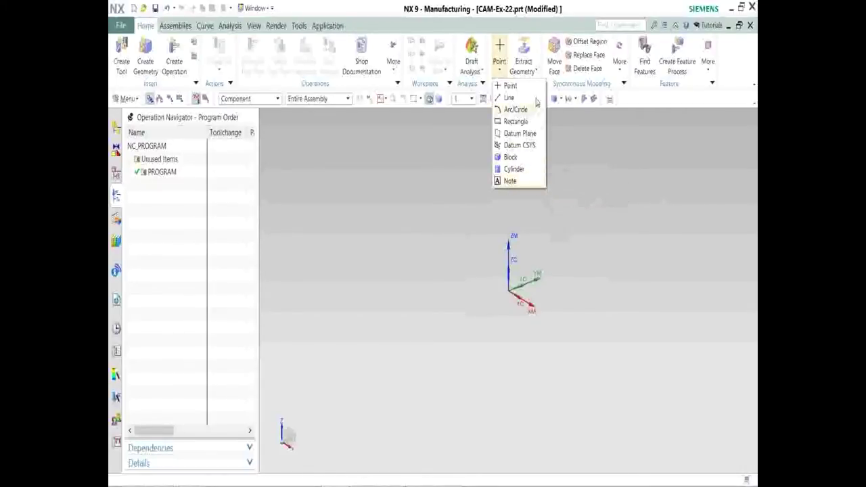
left_click(535, 71)
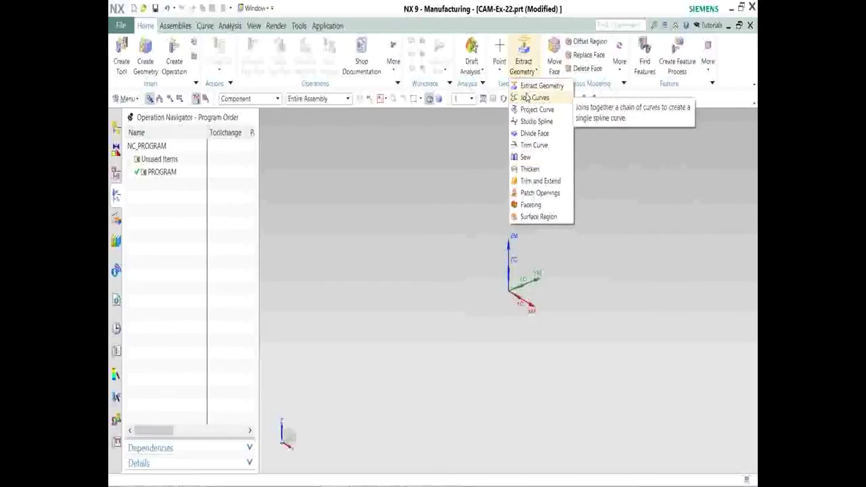
left_click(502, 72)
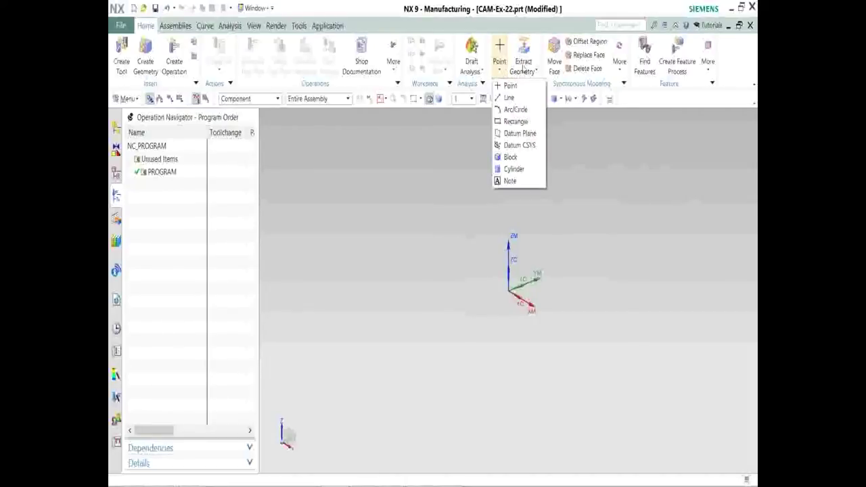
left_click(609, 115)
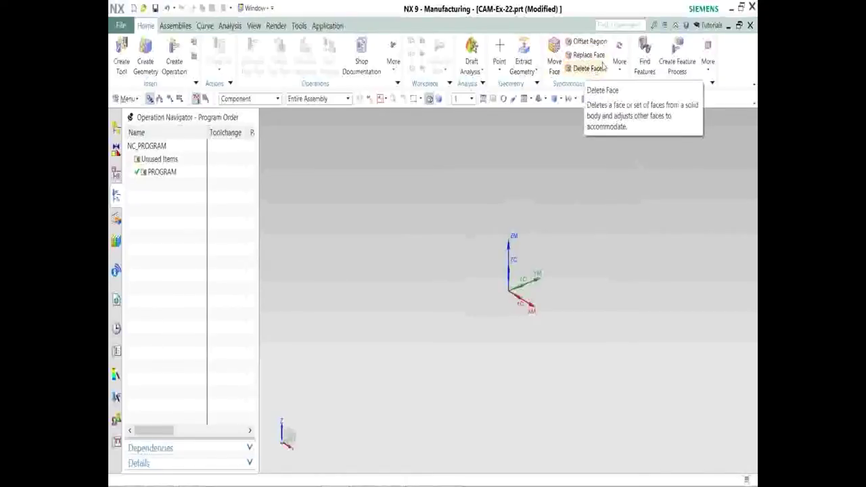
left_click(621, 51)
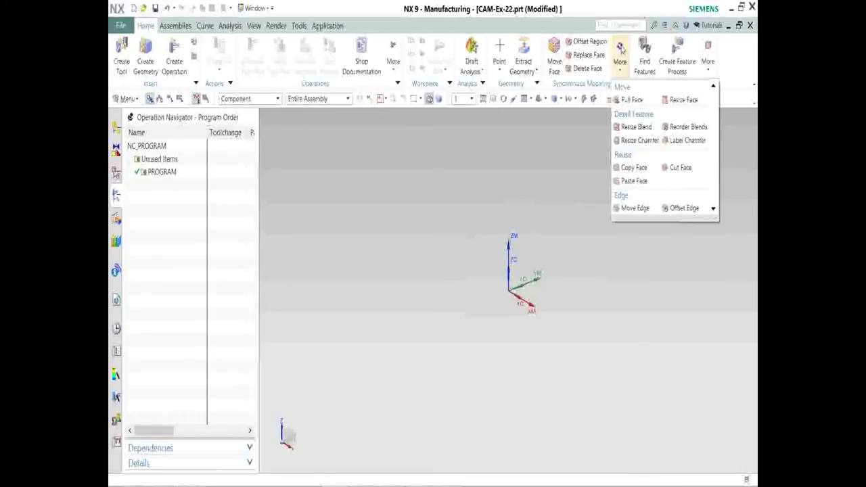
Create a cylinder at the origin with a diameter of 6 in and a height of 2 in.
left_click(500, 69)
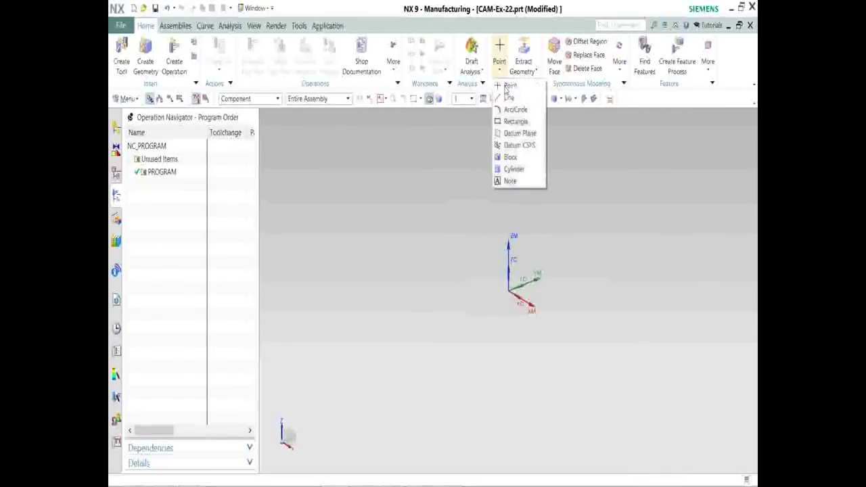
left_click(514, 168)
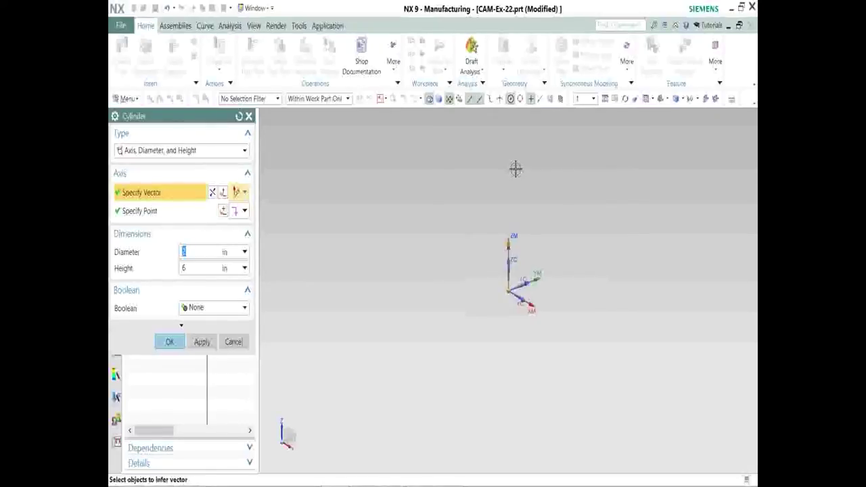
type("6")
key("Tab")
type("2")
middle_click(538, 193)
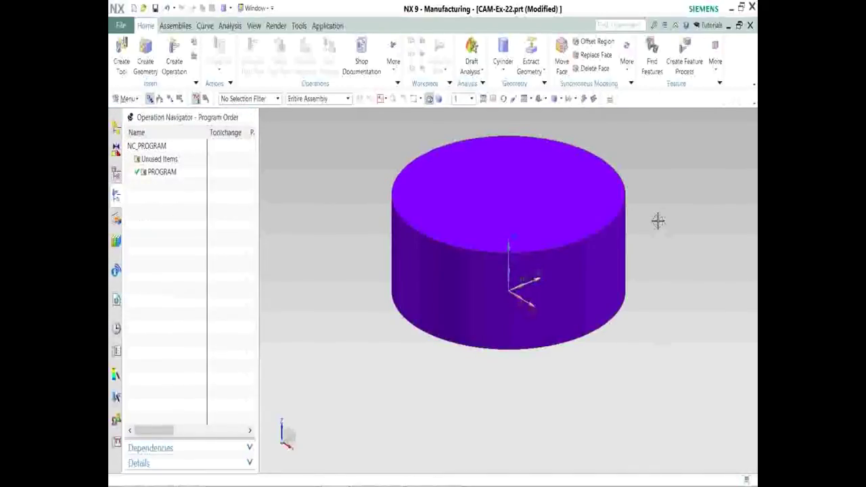
Edit the cylinder's parameters to make it tall and narrow with a diameter of 2 in.
double_click(611, 202)
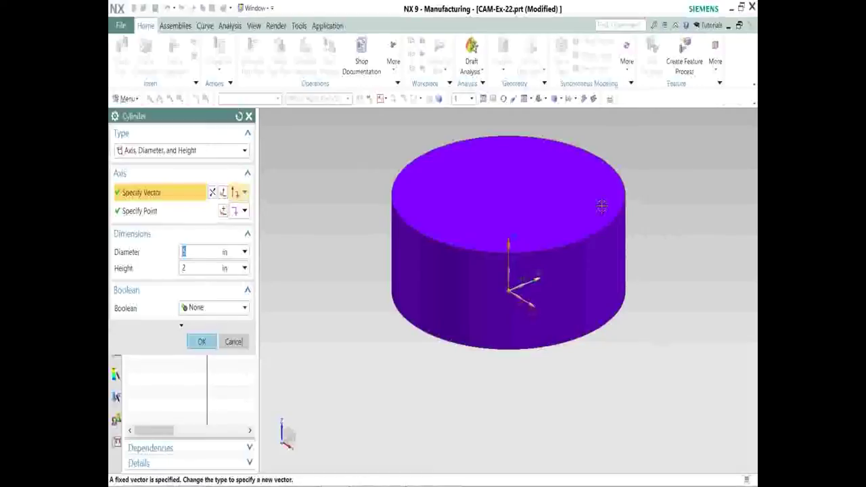
type("210")
key("Return")
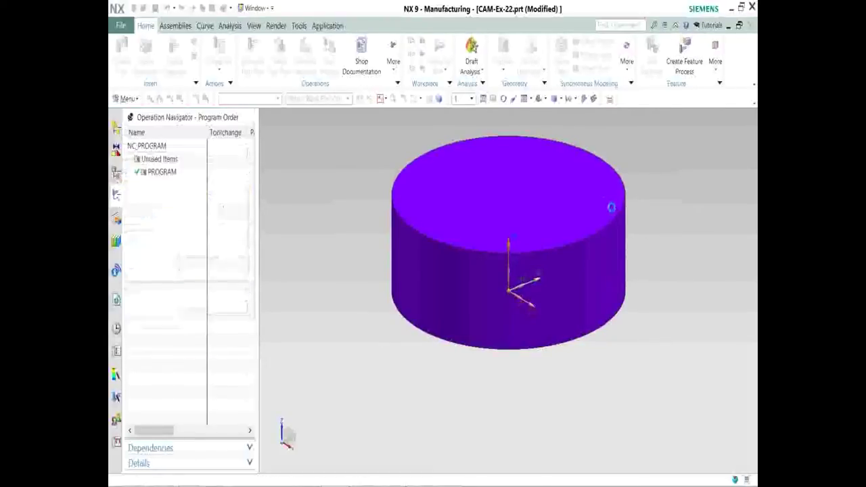
key("ctrl+f")
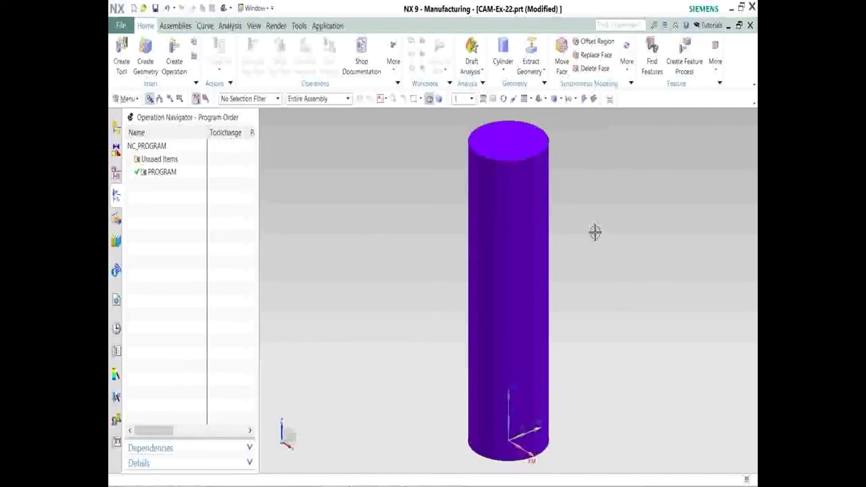
Undo the parameter edit and the cylinder's creation in one go through the undo history.
right_click(385, 158)
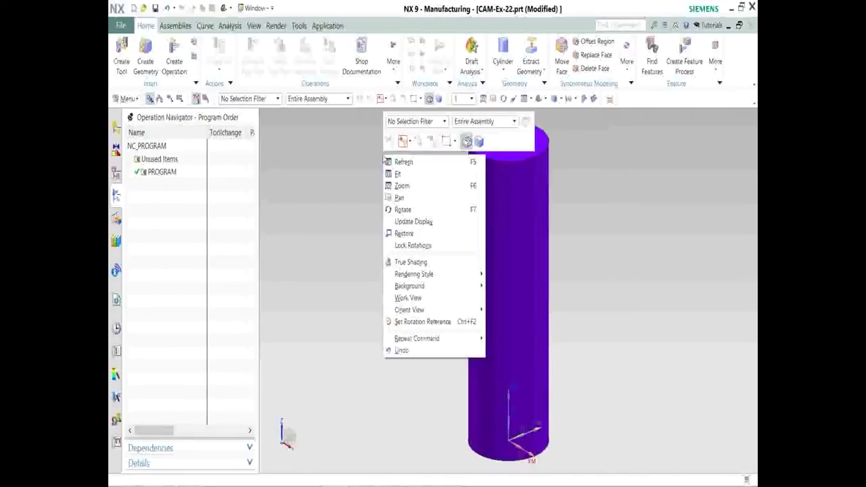
left_click(329, 230)
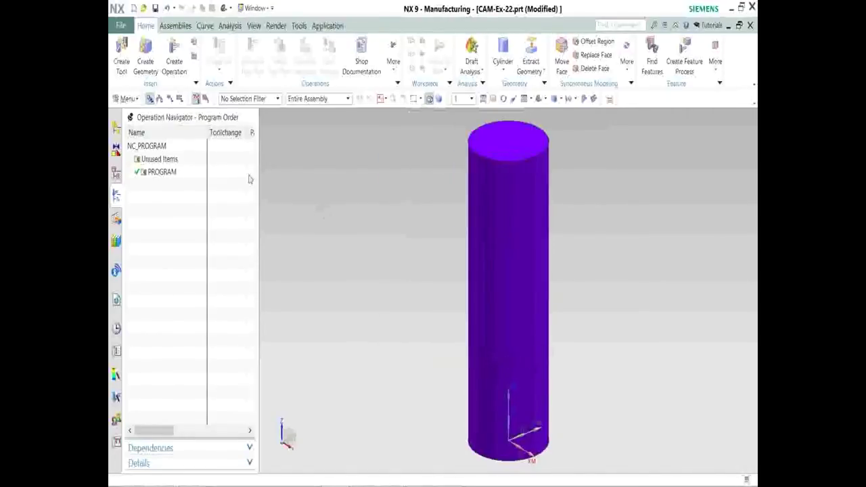
left_click(138, 99)
mouse_move(138, 128)
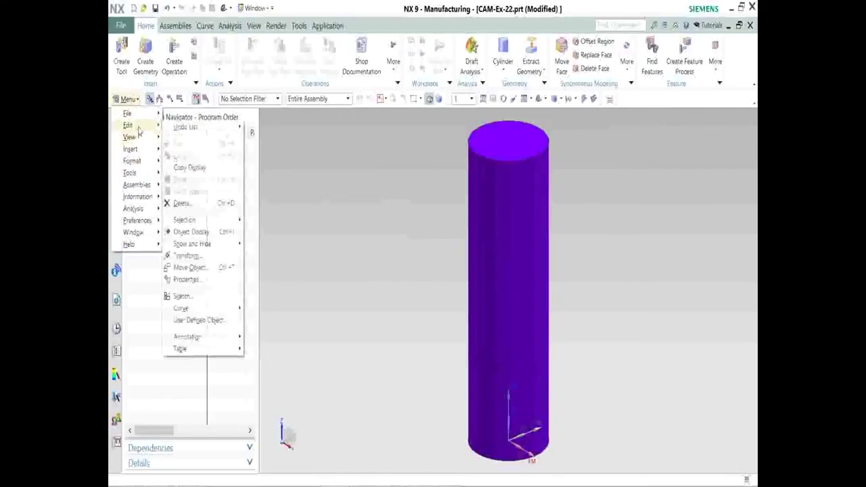
mouse_move(194, 130)
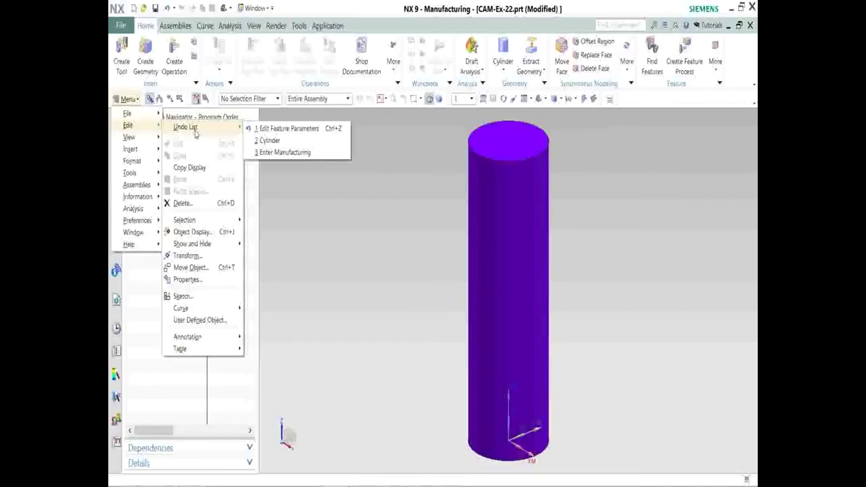
left_click(379, 219)
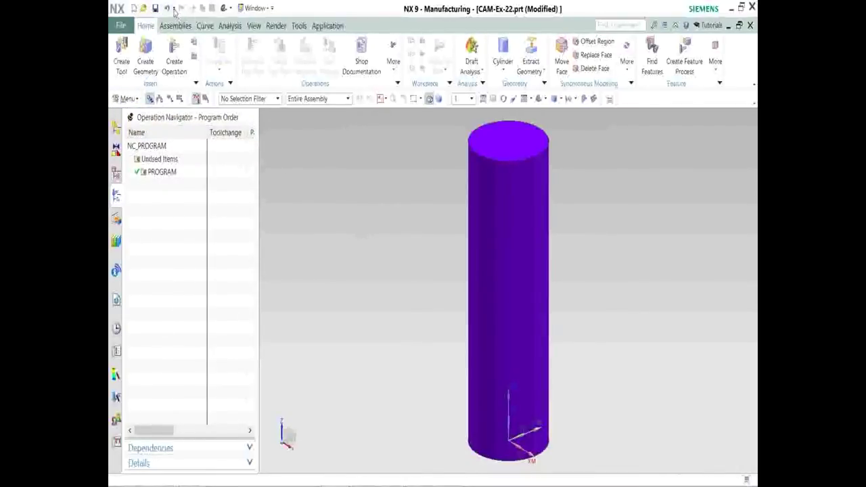
left_click(173, 9)
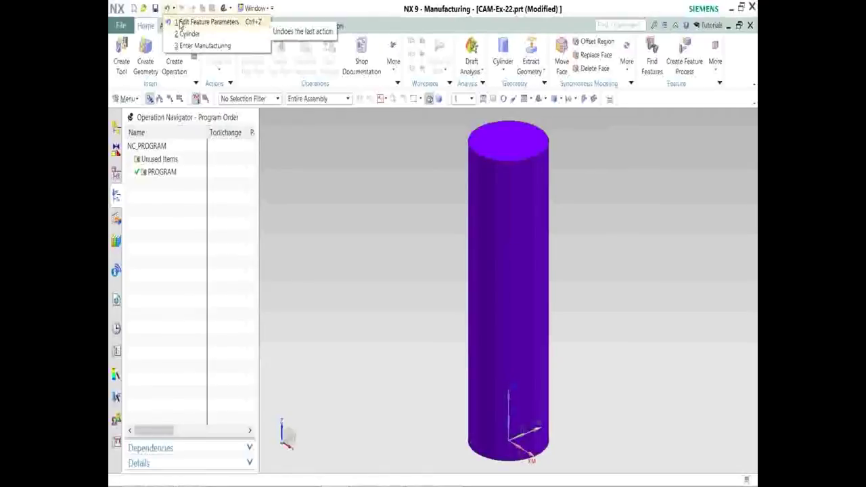
left_click(185, 34)
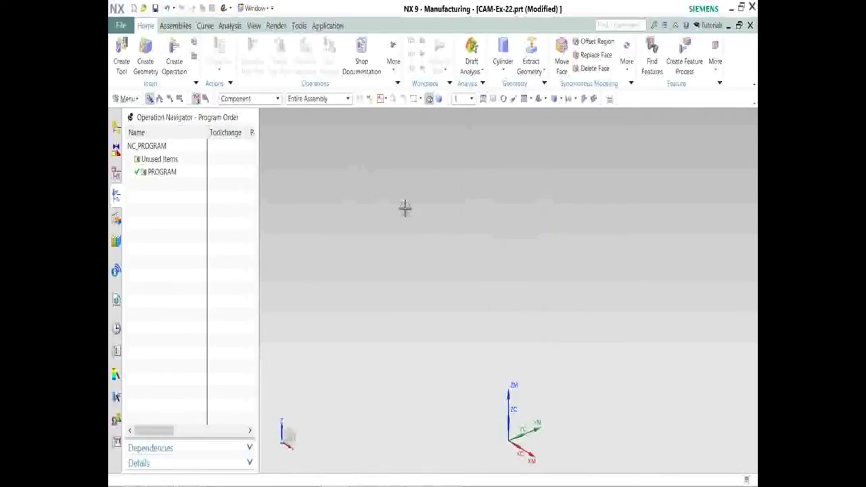
Create a block at the origin with a length of 12 in, width of 6 in and height of 2 in.
left_click(503, 68)
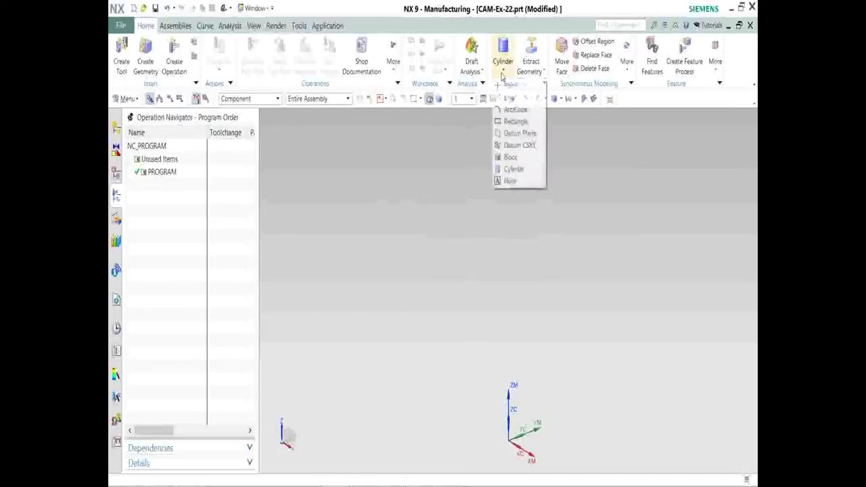
left_click(510, 156)
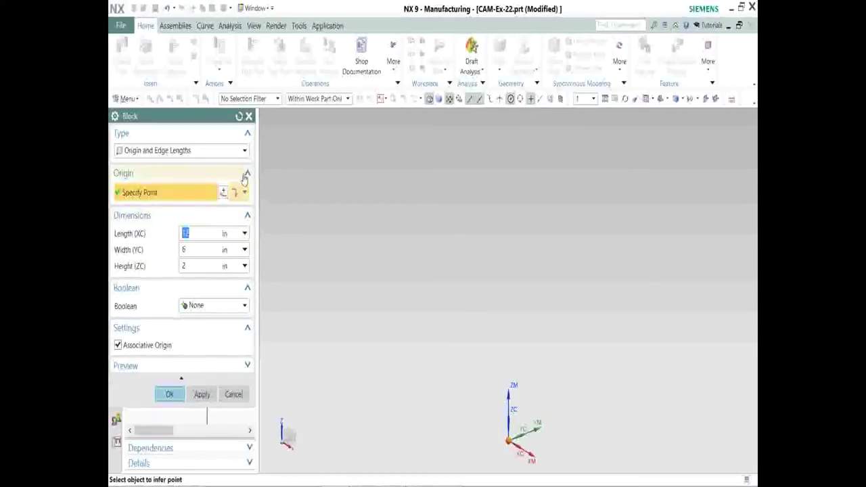
middle_click(458, 226)
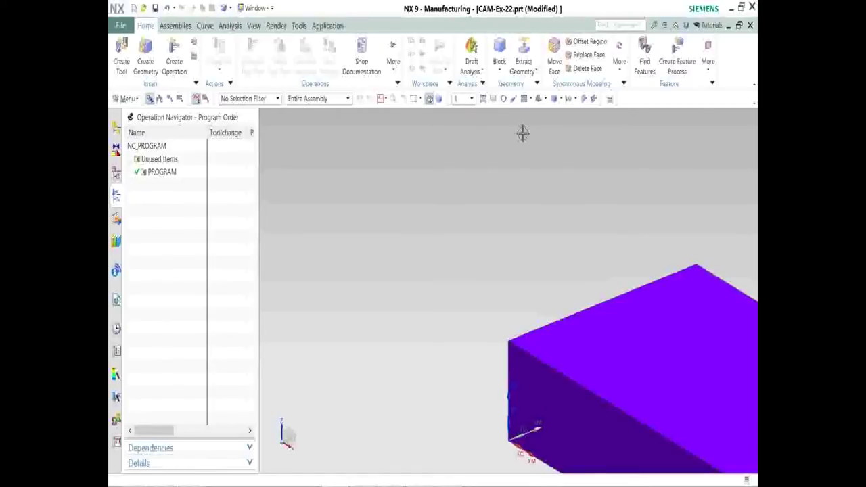
left_click(538, 98)
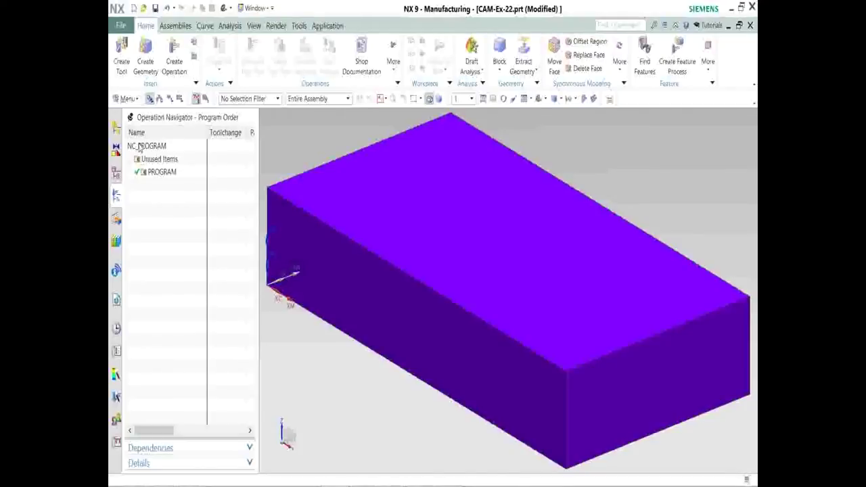
Display the block feature's dimensions on the model, and refresh the display to clear them.
left_click(115, 195)
right_click(175, 198)
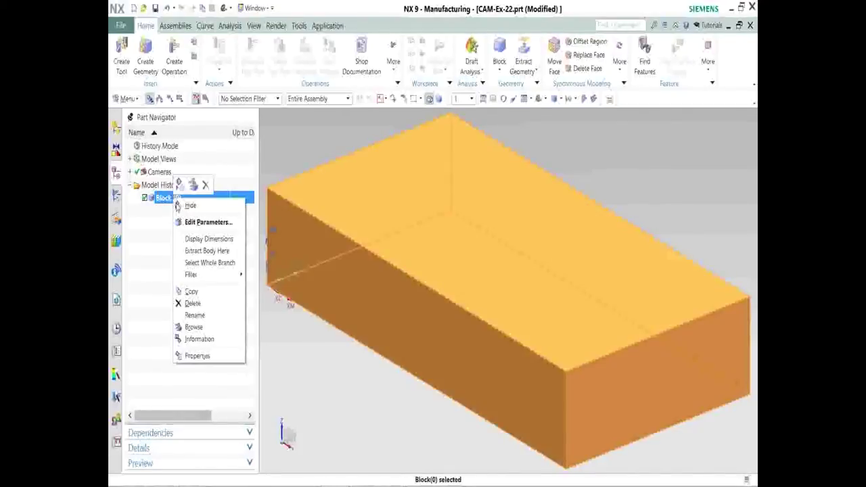
left_click(190, 242)
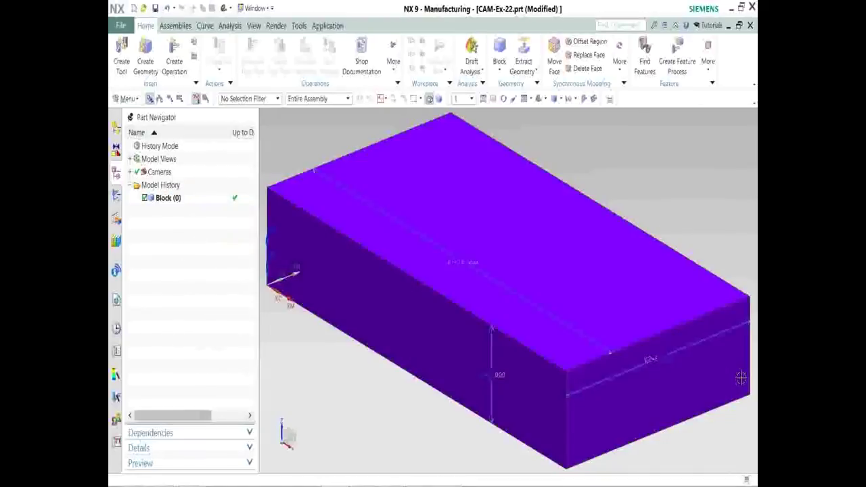
right_click(596, 137)
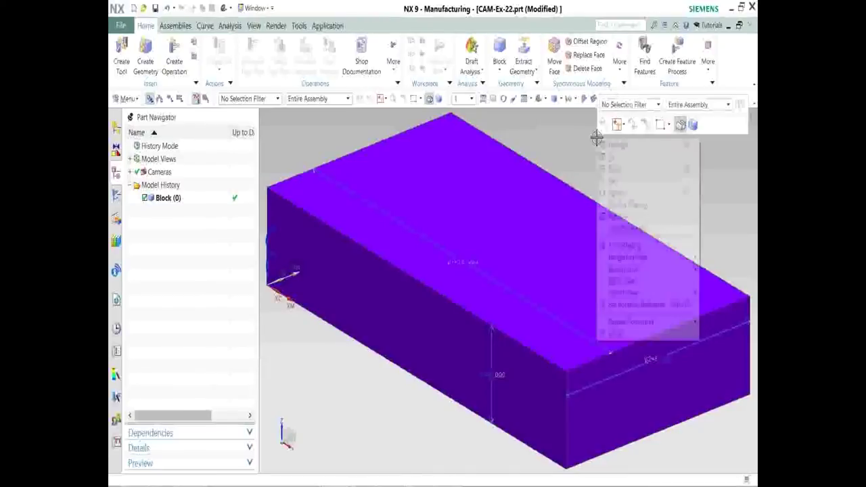
left_click(623, 145)
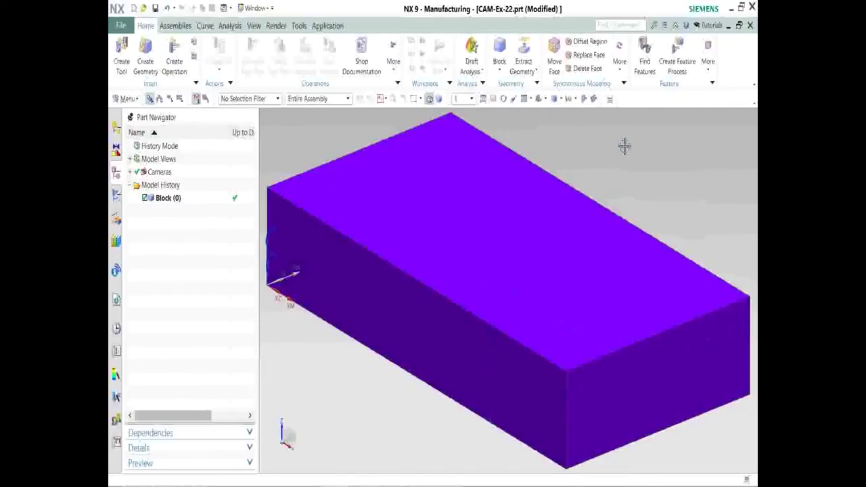
Move the short upper edge at the block's far end 2 in inward along the long upper edge with Move Edge, using Morph.
left_click(621, 51)
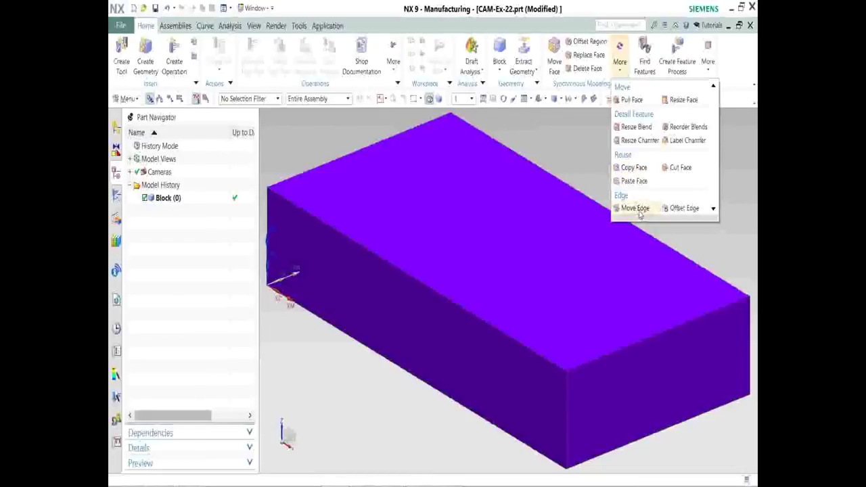
left_click(639, 210)
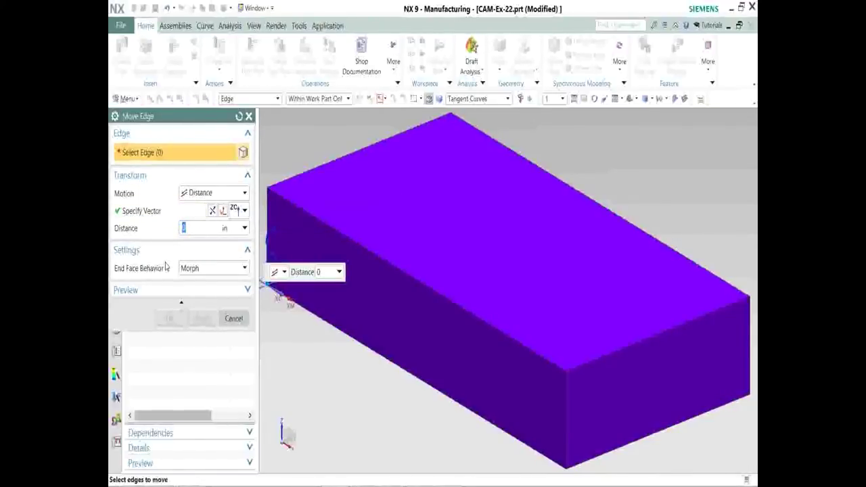
left_click(248, 291)
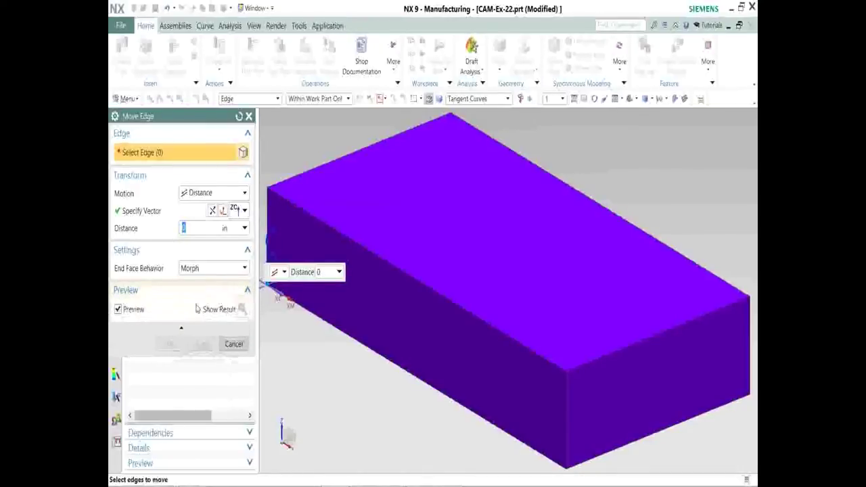
left_click(247, 291)
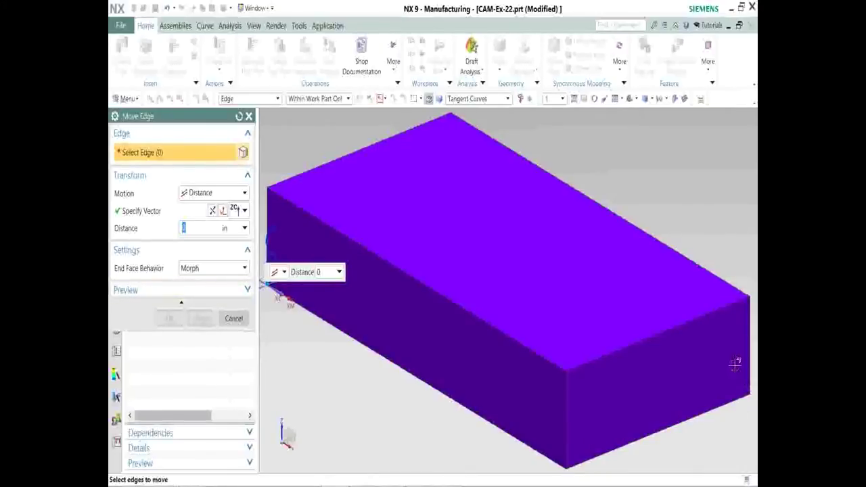
left_click(627, 346)
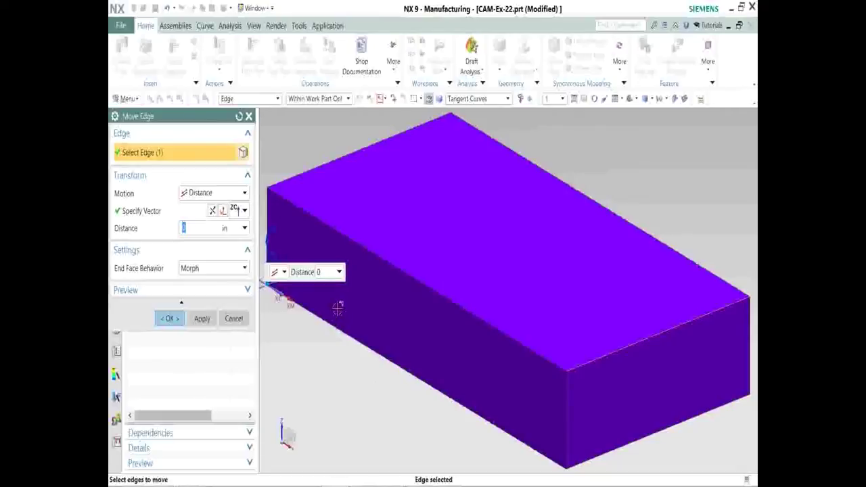
left_click_drag(307, 271, 349, 365)
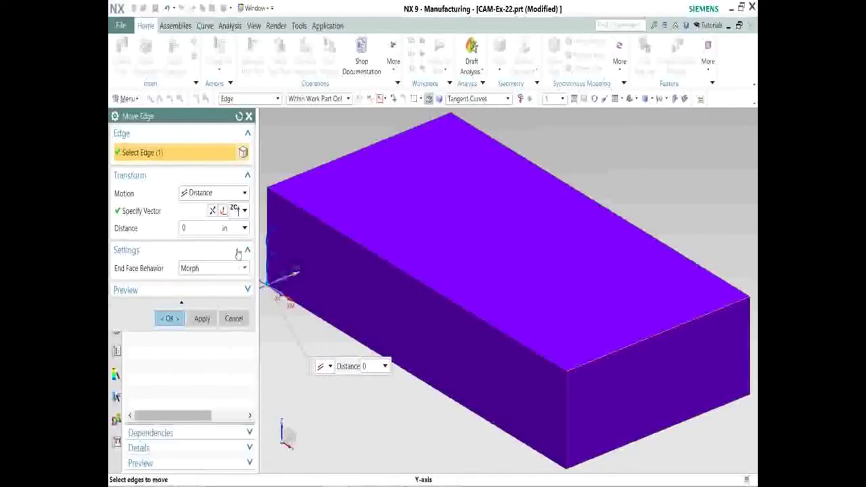
left_click(245, 212)
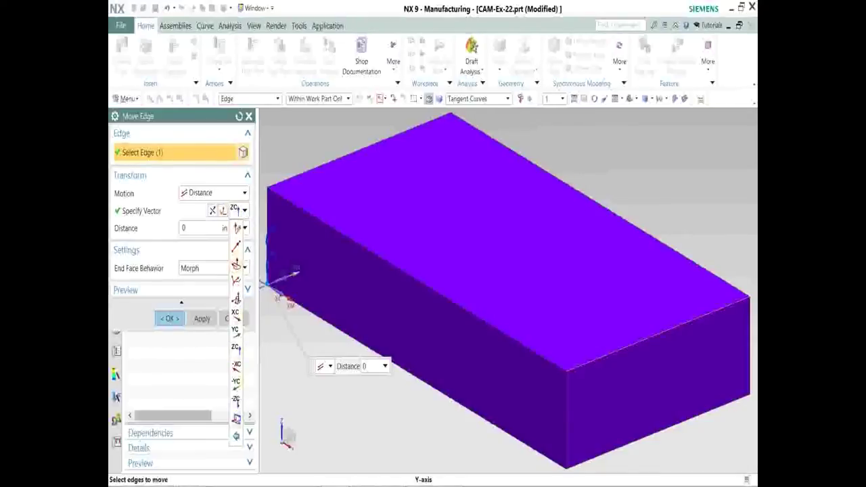
left_click(237, 231)
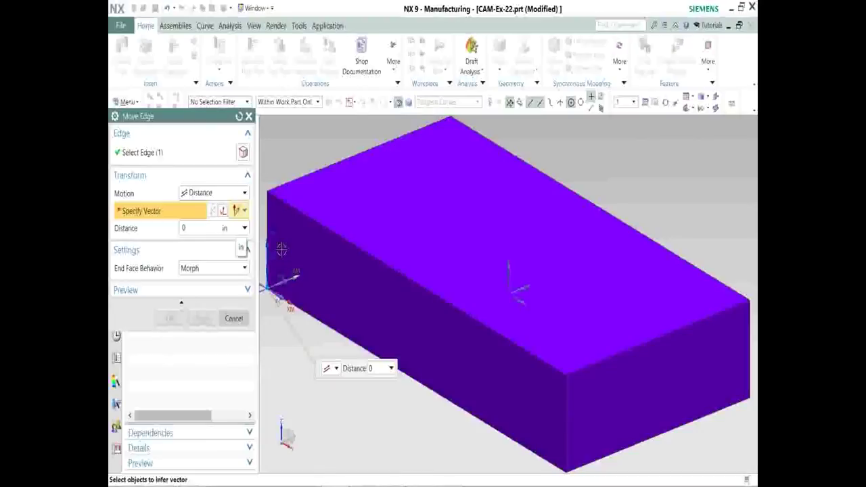
left_click(493, 336)
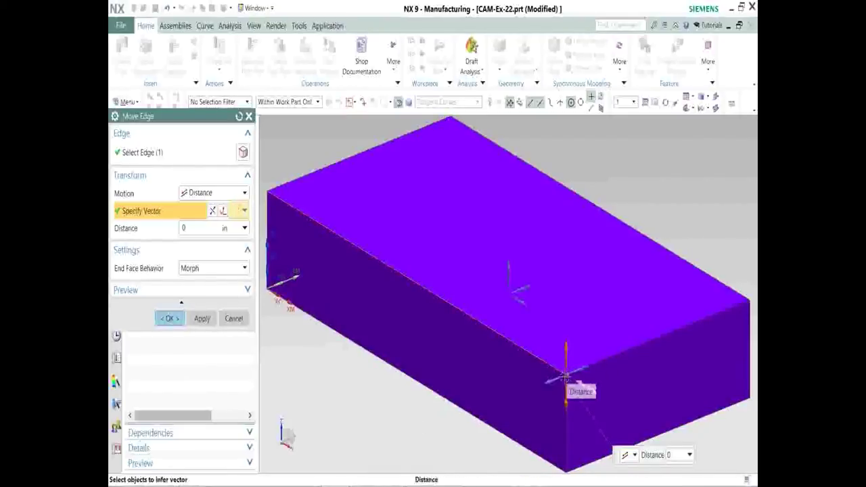
left_click_drag(566, 375, 518, 332)
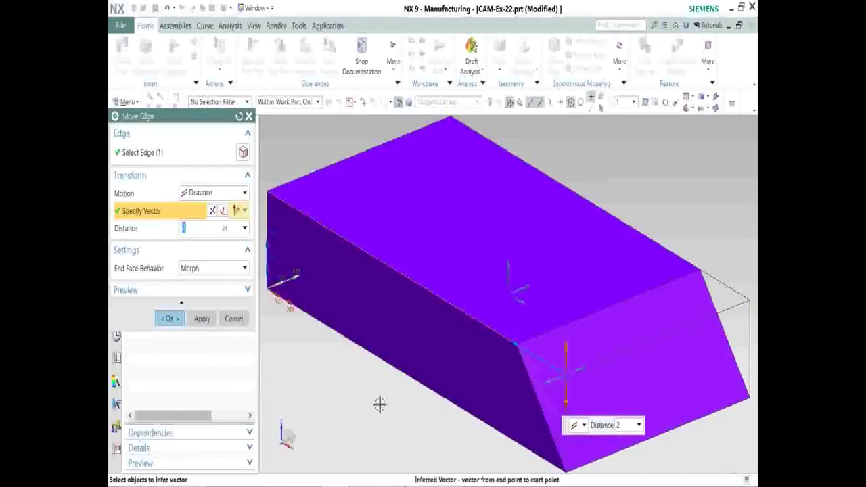
middle_click(355, 378)
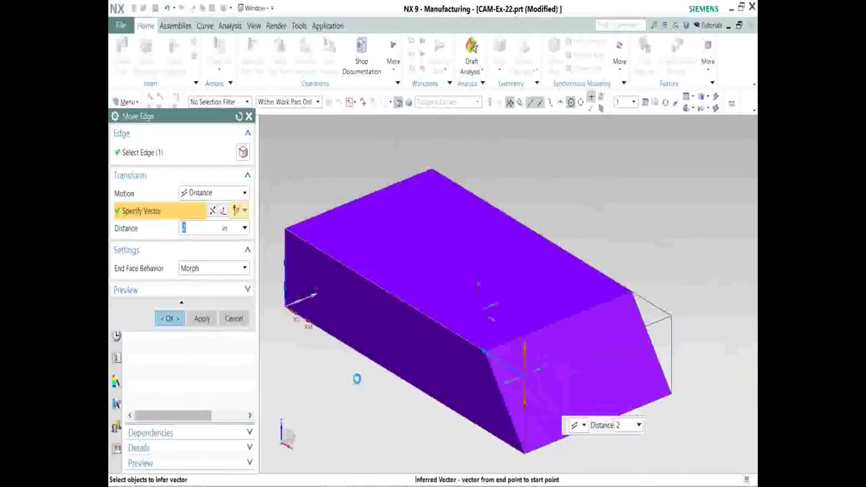
middle_click_drag(359, 381, 386, 389)
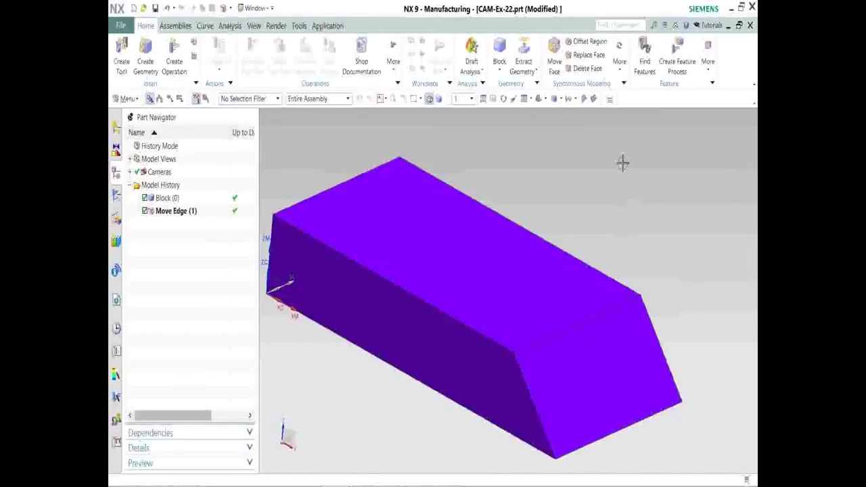
Raise the block's front long upper edge 2.5 in along the ZC axis with Move Edge.
left_click(620, 60)
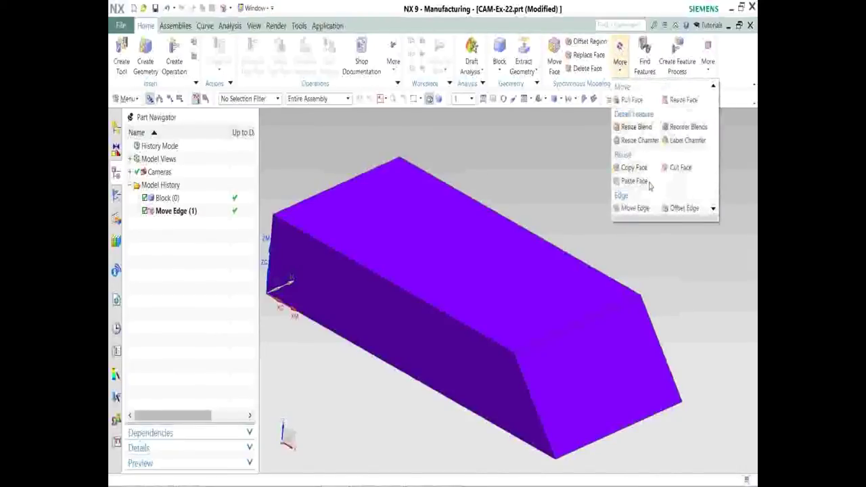
left_click(635, 208)
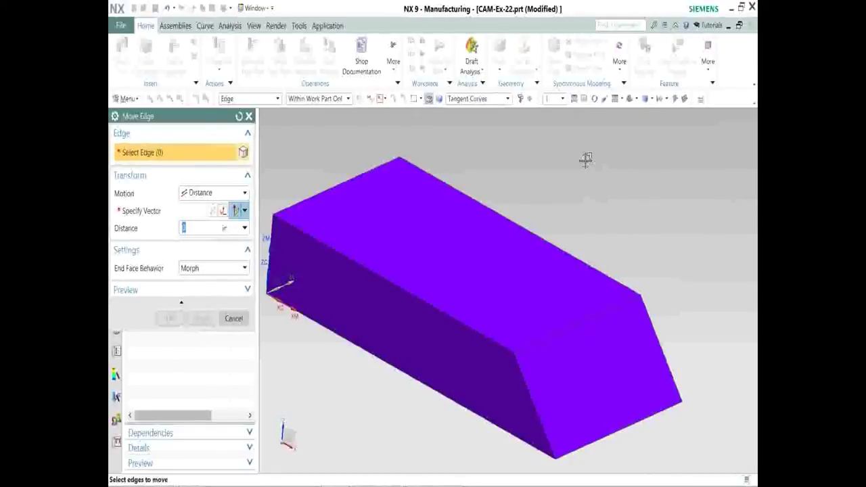
left_click(438, 309)
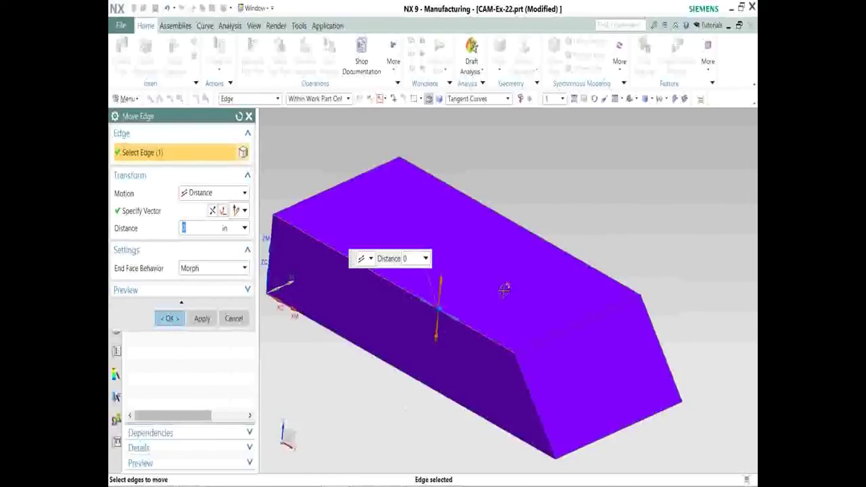
left_click(245, 213)
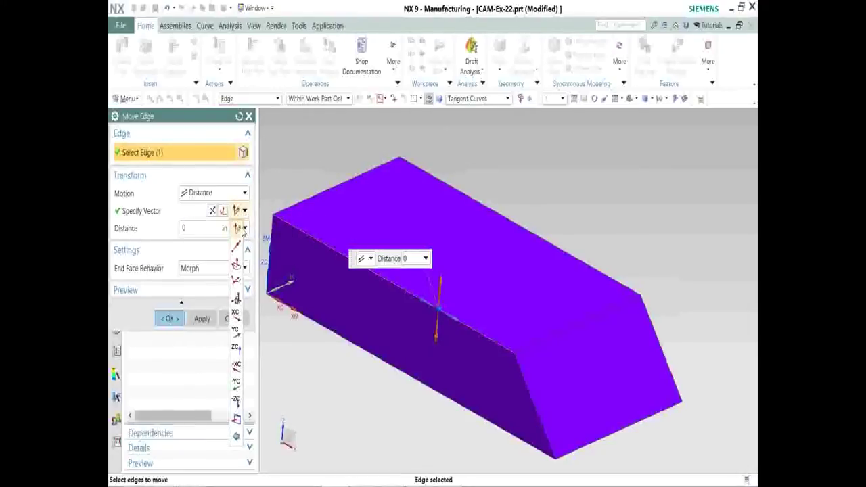
left_click(235, 348)
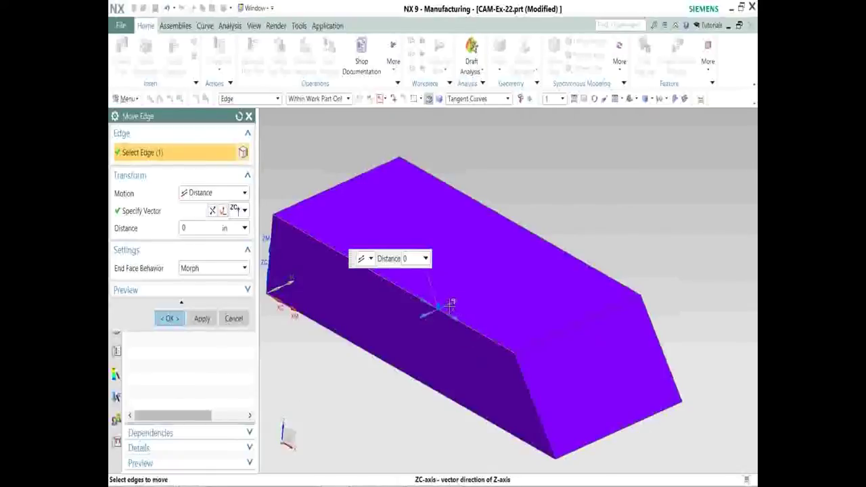
left_click_drag(442, 304, 446, 207)
mouse_move(668, 240)
middle_mouse_down()
mouse_move(633, 239)
mouse_move(664, 234)
mouse_move(683, 246)
mouse_move(679, 234)
mouse_move(675, 248)
mouse_move(667, 240)
middle_mouse_up()
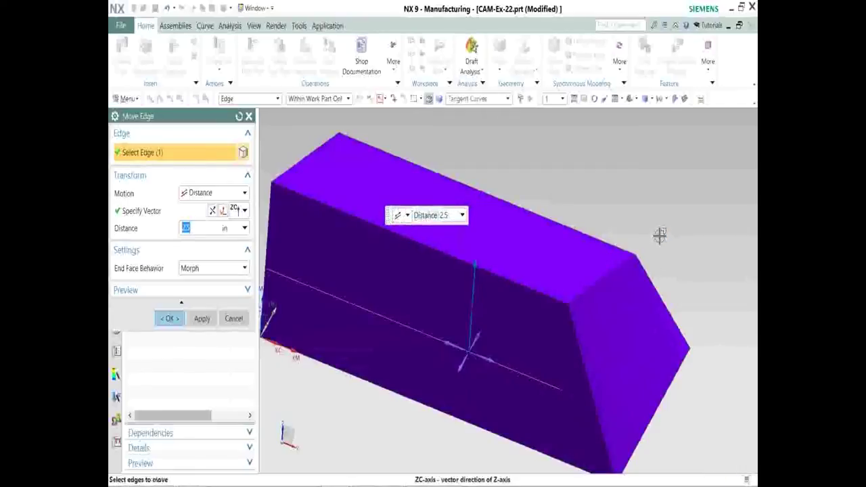
mouse_move(561, 336)
middle_mouse_down()
mouse_move(573, 323)
mouse_move(565, 328)
middle_mouse_up()
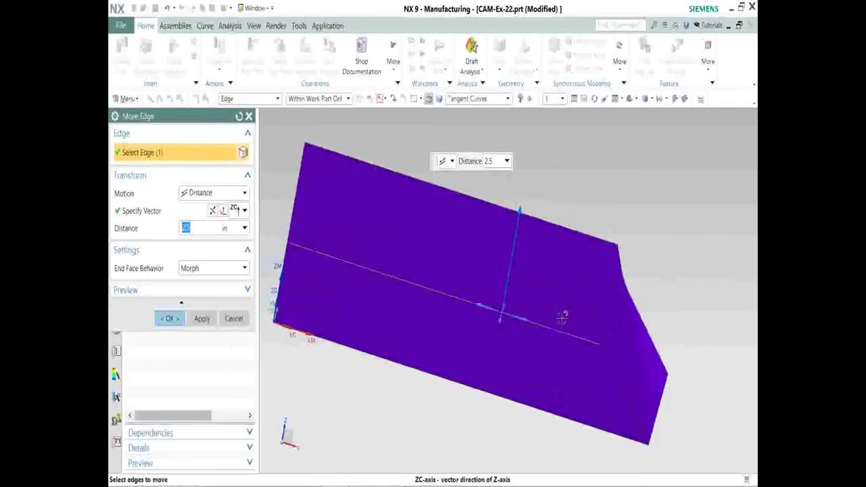
middle_click_drag(599, 200, 584, 204)
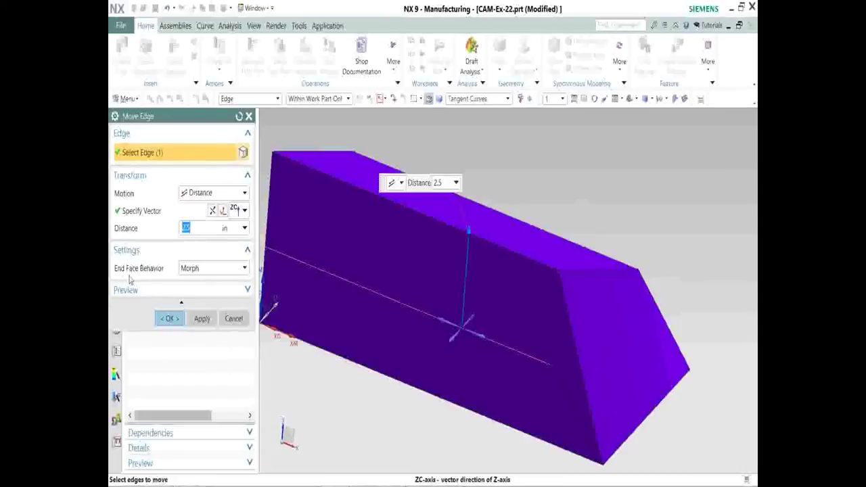
Change the edge move's end face behavior to Extend and apply it.
left_click(220, 271)
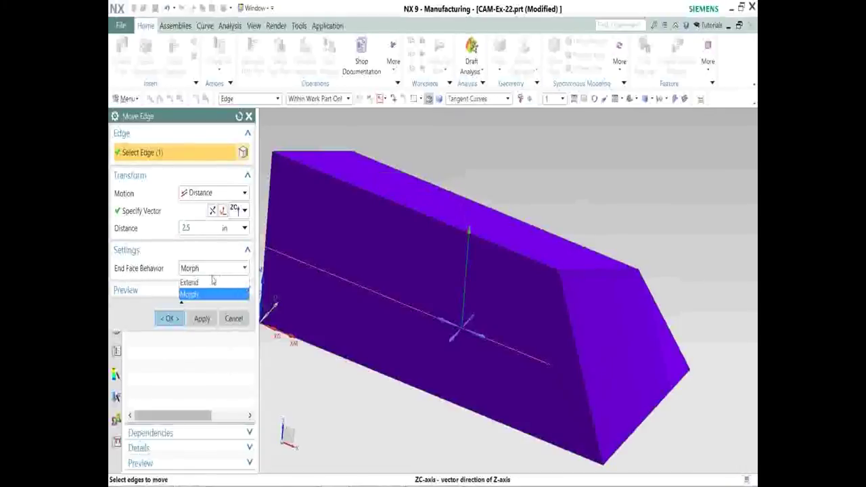
left_click(208, 282)
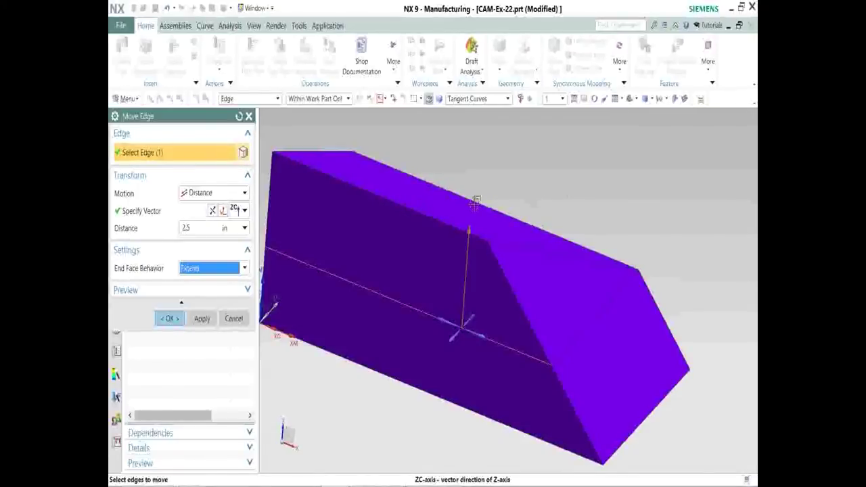
left_click(202, 318)
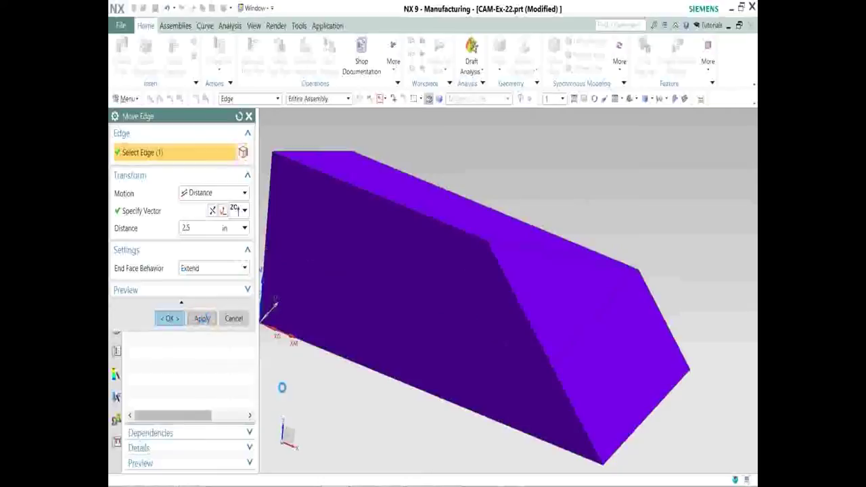
Move the raised long edge outward along the direction of the short upper edge at the origin end, using Extend.
left_click(428, 215)
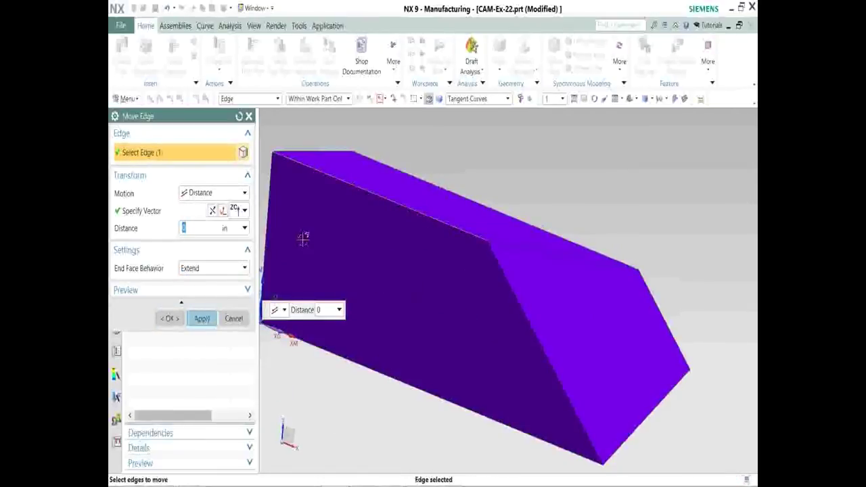
left_click(245, 212)
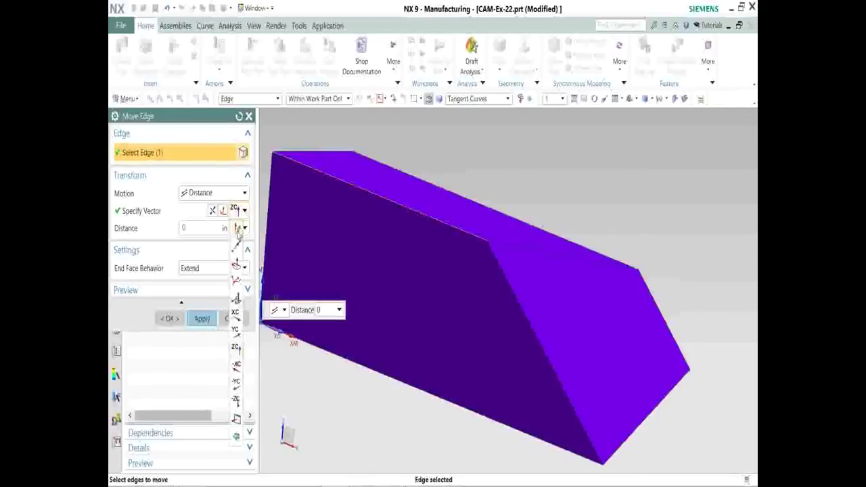
left_click(238, 232)
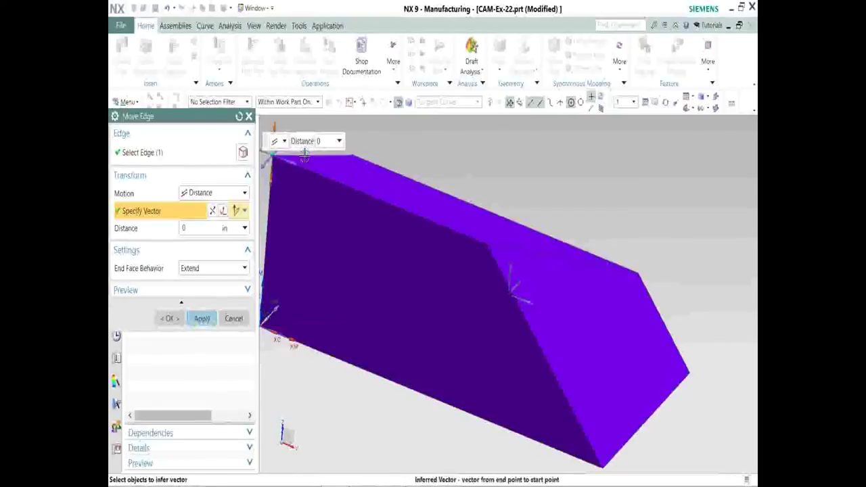
left_click(279, 157)
left_click_drag(270, 153, 406, 425)
middle_click(407, 425)
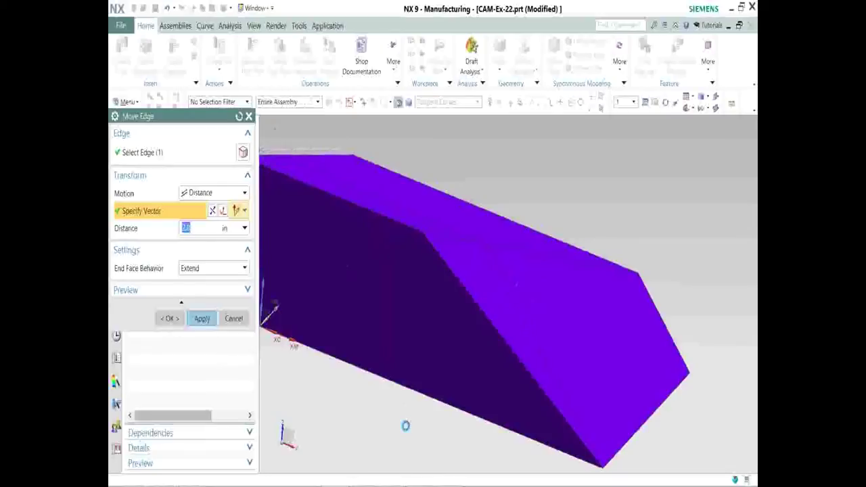
scroll(507, 373, "up", 3)
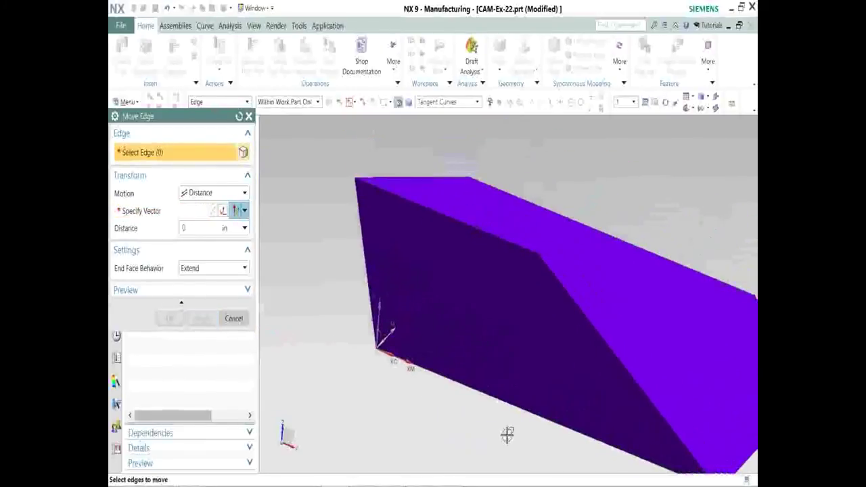
mouse_move(449, 283)
middle_mouse_down()
mouse_move(412, 285)
mouse_move(443, 292)
mouse_move(462, 312)
mouse_move(443, 273)
mouse_move(450, 289)
middle_mouse_up()
left_click(234, 318)
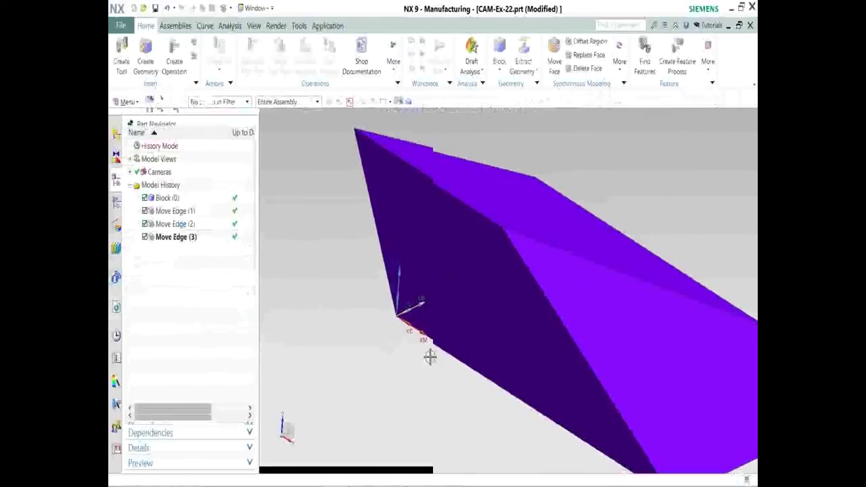
Undo the last edge move on the block.
middle_click_drag(429, 354, 408, 344)
right_click(294, 178)
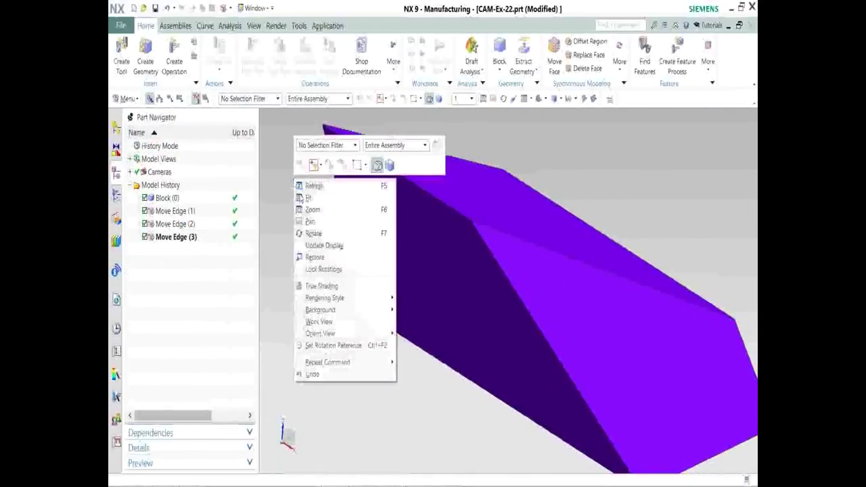
left_click(323, 378)
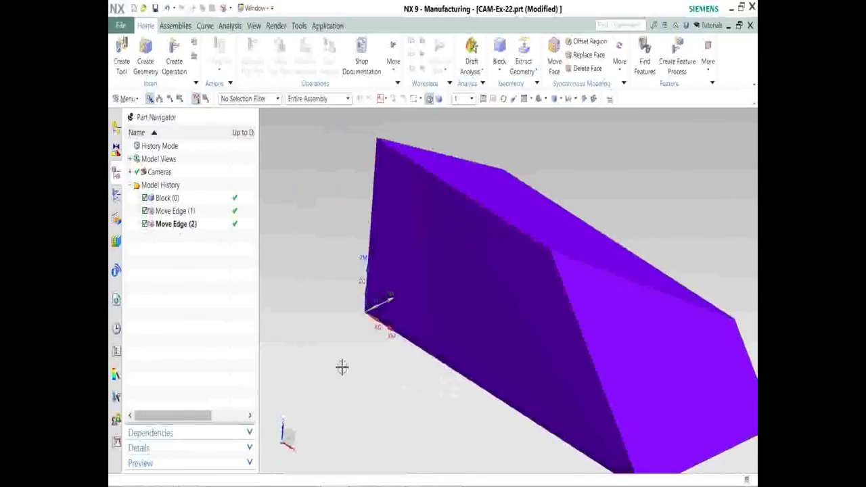
middle_click_drag(398, 424, 356, 389, "shift")
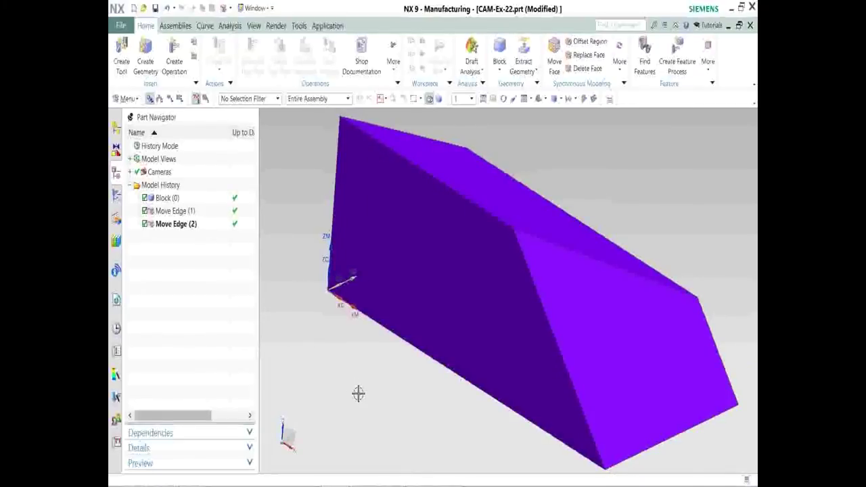
middle_click_drag(384, 387, 373, 388)
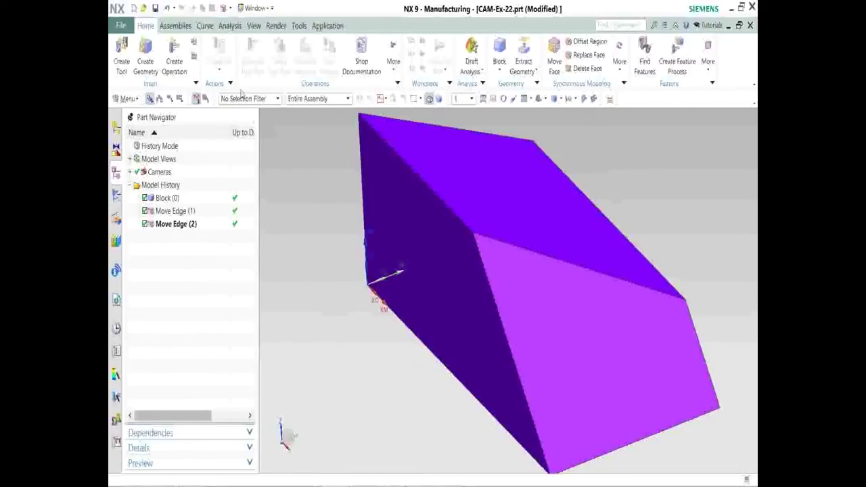
Create a sketch on the block's upper face, using that face's short back edge as the horizontal reference.
left_click(205, 27)
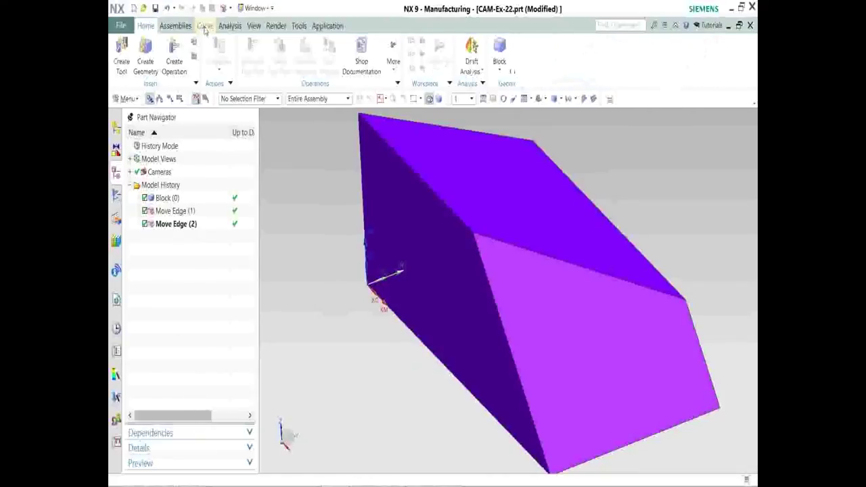
left_click(129, 49)
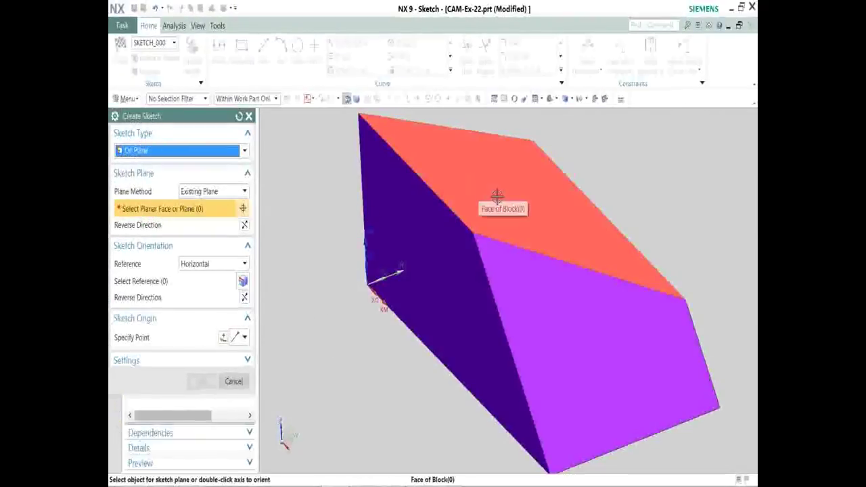
left_click(496, 196)
middle_click_drag(497, 195, 490, 251, "shift")
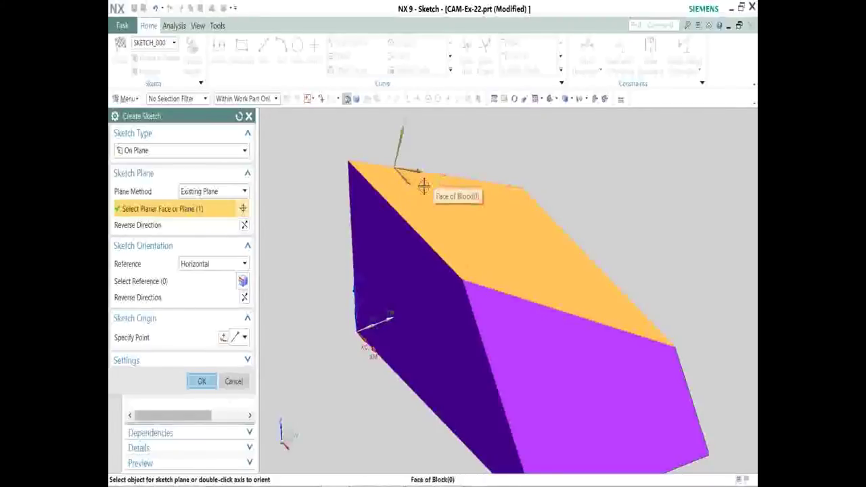
left_click(243, 281)
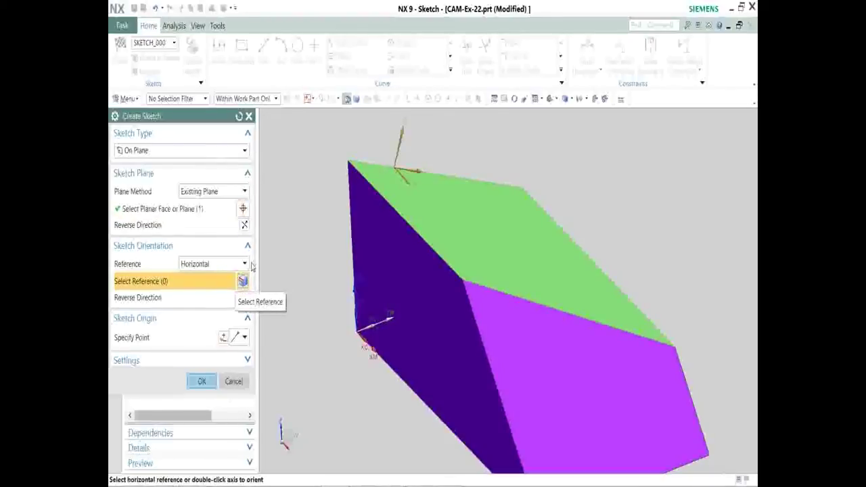
left_click(481, 180)
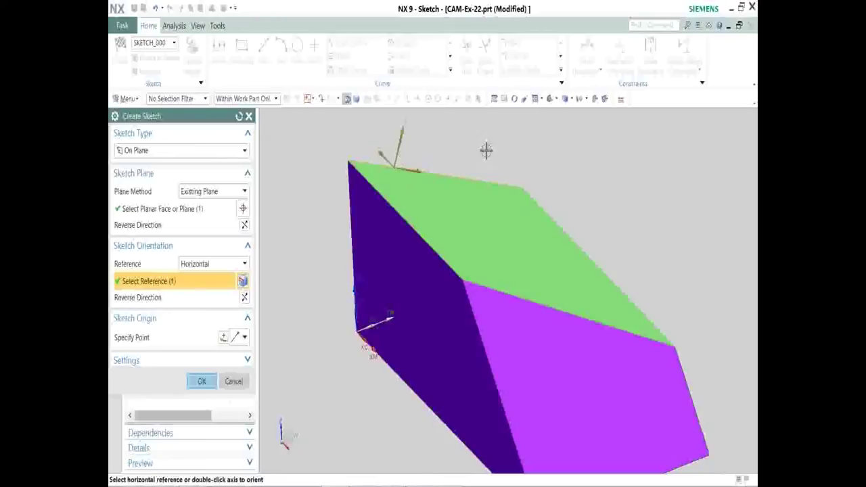
middle_click(588, 193)
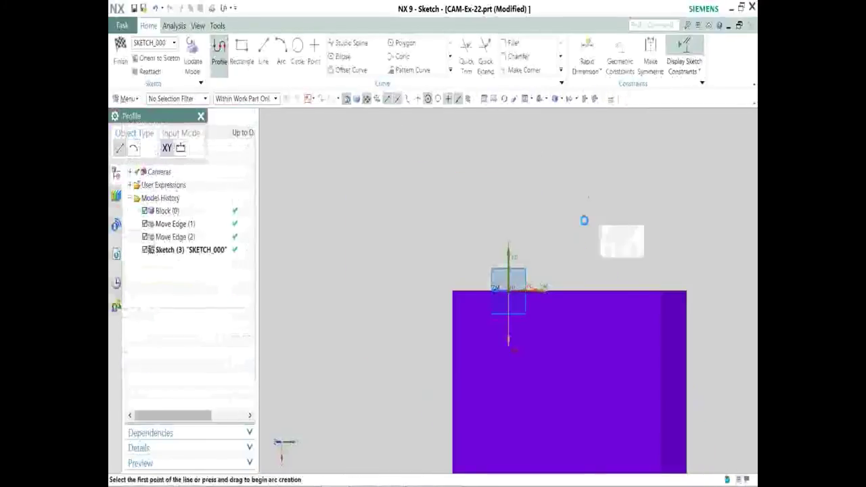
Sketch a line about 4.6 in long from the back edge's midpoint snap, continued by a tangent arc of about 1.95 in radius ending on the nearer long edge.
middle_click_drag(590, 400, 507, 242, "shift")
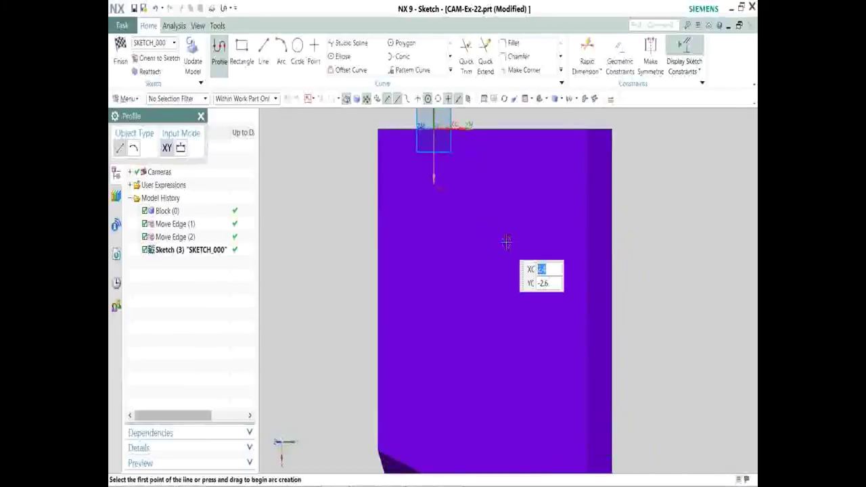
scroll(506, 242, "down", 3)
scroll(506, 242, "down", 1)
scroll(370, 277, "up", 1)
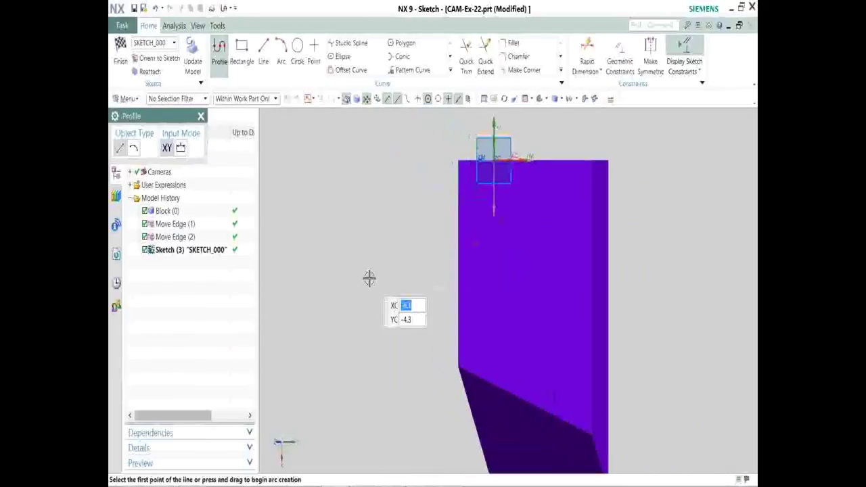
scroll(370, 277, "up", 1)
middle_click_drag(358, 282, 318, 271, "shift")
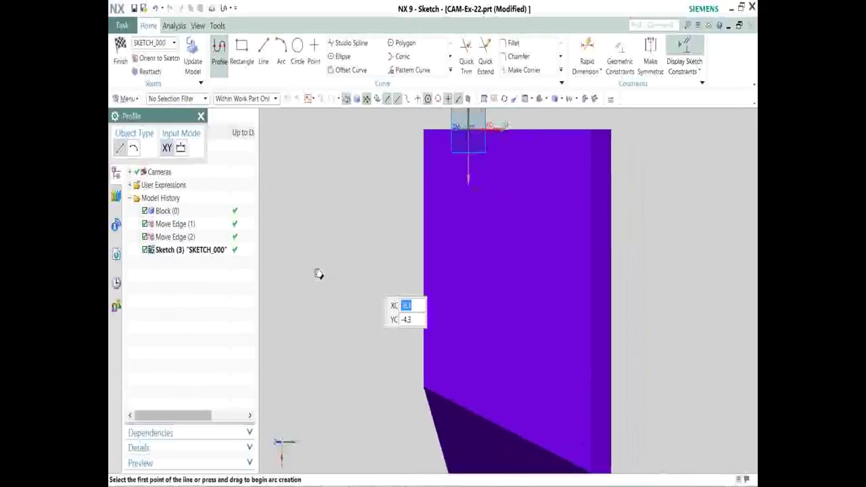
left_click(540, 130)
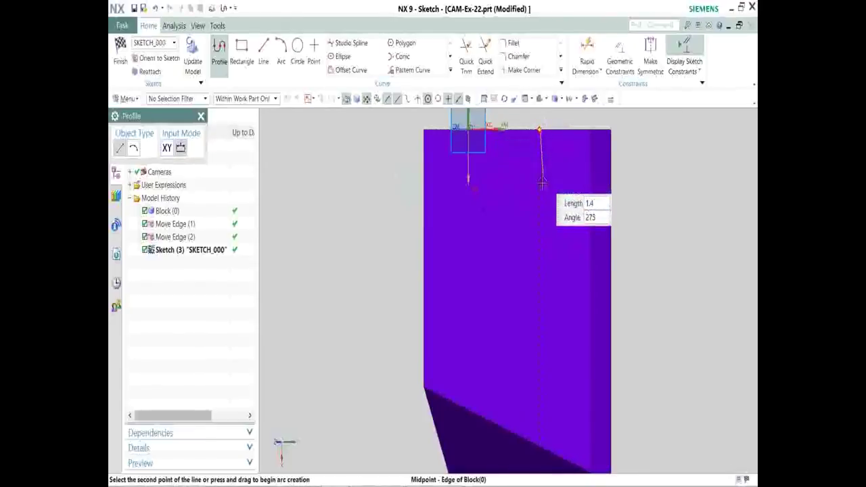
left_click(540, 286)
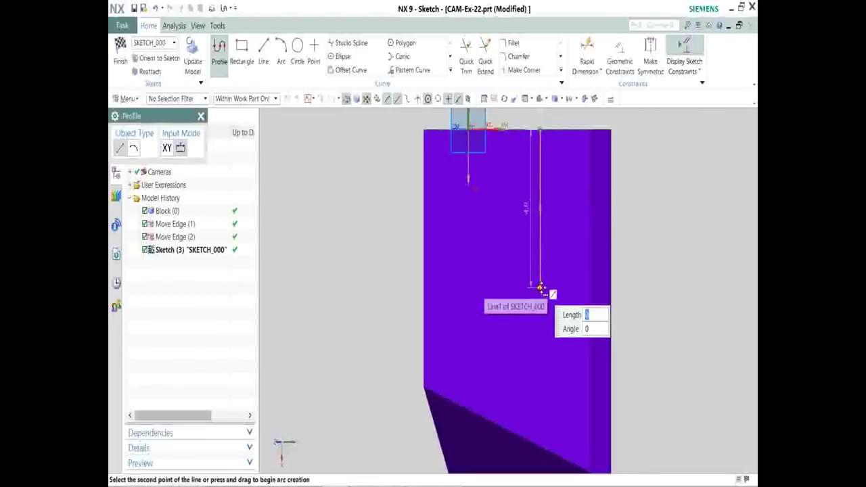
left_click_drag(540, 288, 542, 304)
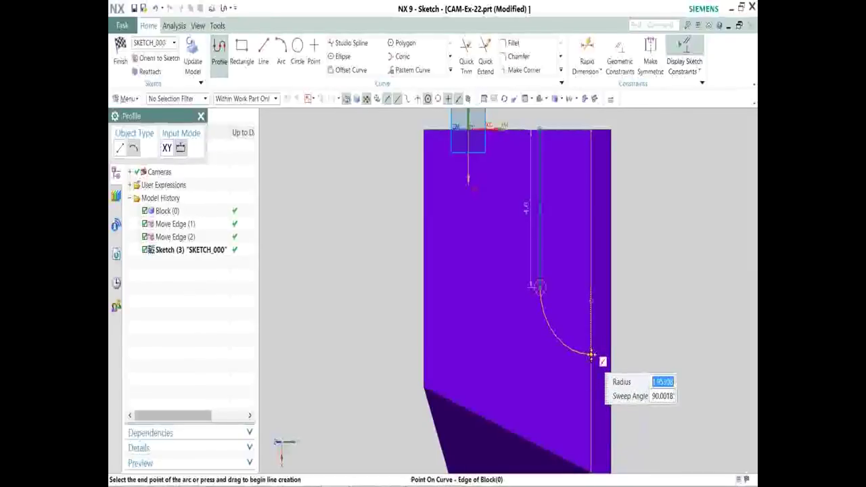
left_click(591, 354)
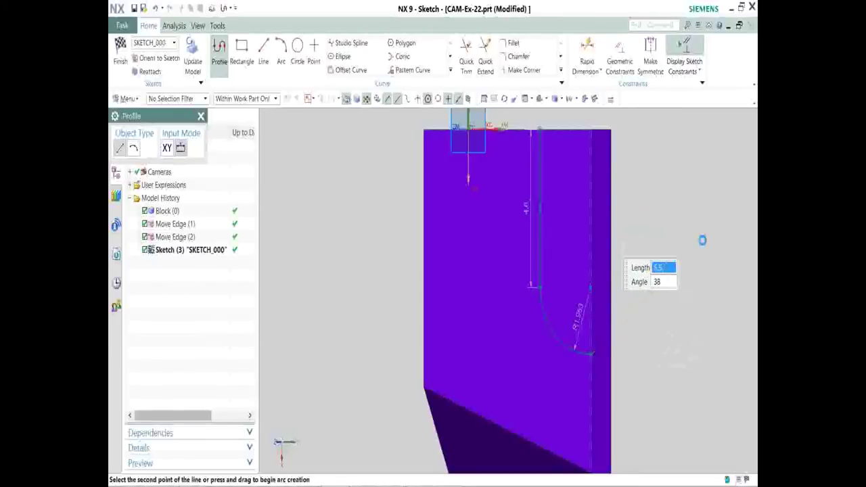
key("Escape")
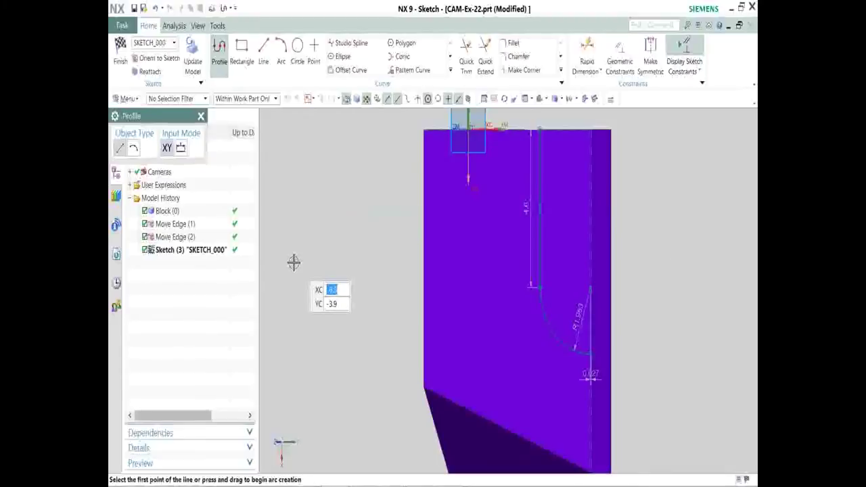
Sketch a second parallel line about 4.6 in long from the back edge, with a tangent arc of about 1.97 in radius curving to the opposite long edge.
left_click(481, 129)
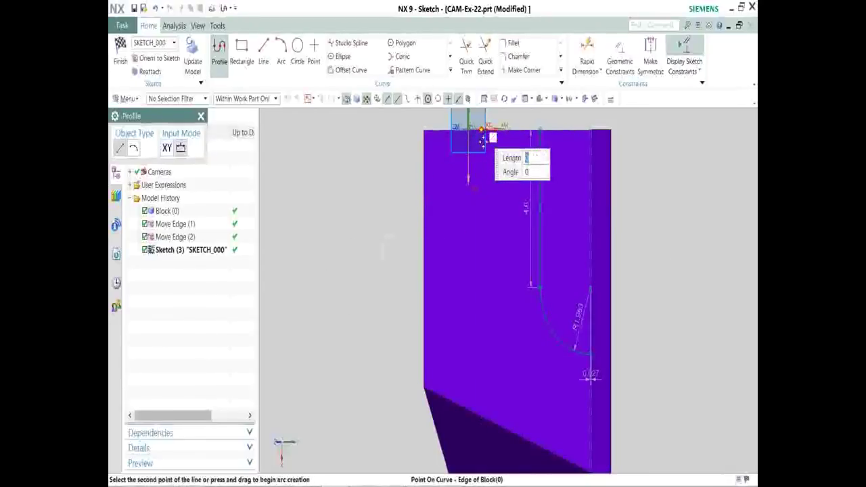
left_click(480, 286)
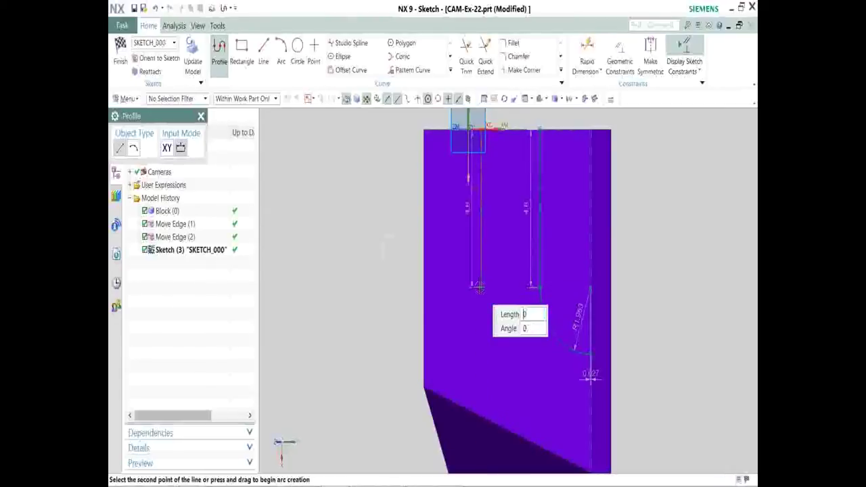
left_click(423, 354)
key("Escape")
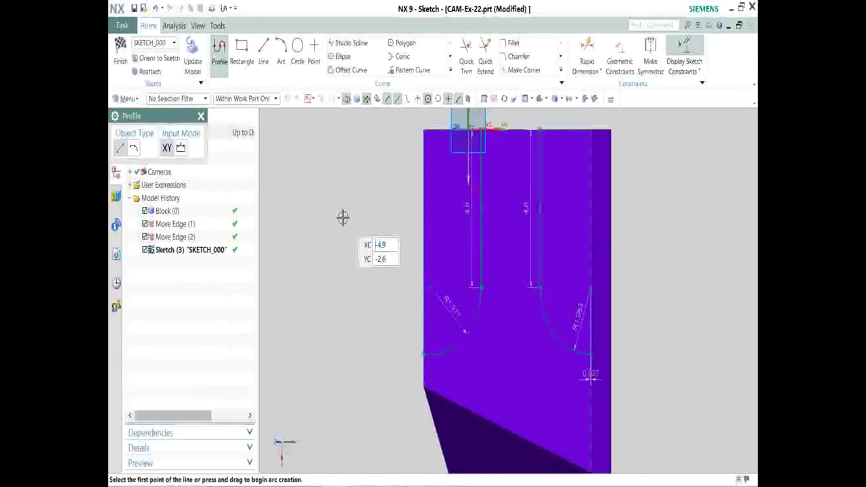
right_click(343, 215)
left_click(317, 199)
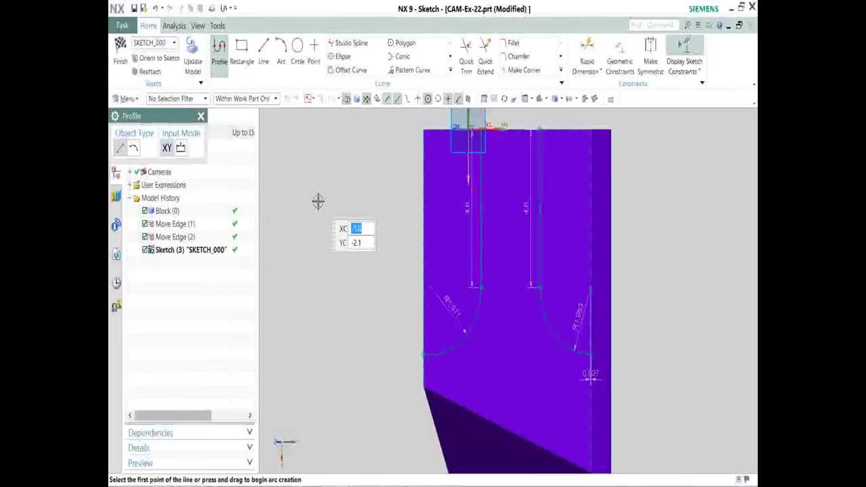
Dimension the distance between the two parallel sketch lines with Rapid Dimension and set it to 2 in.
left_click(587, 49)
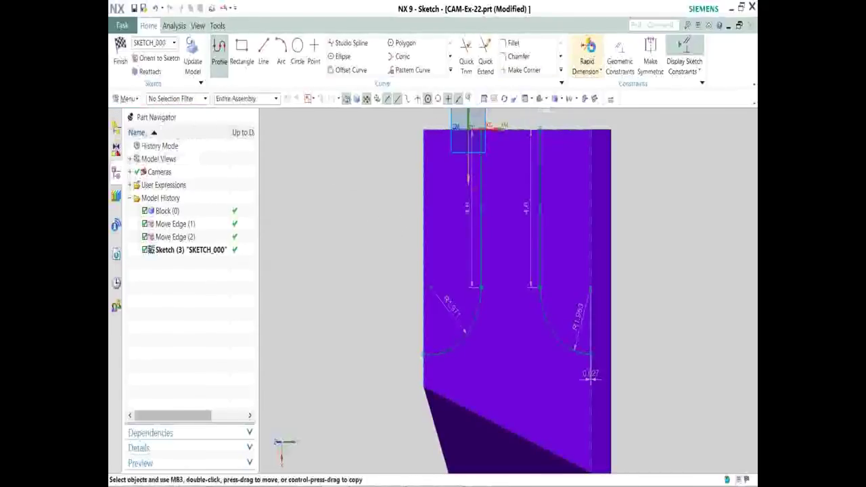
left_click(540, 173)
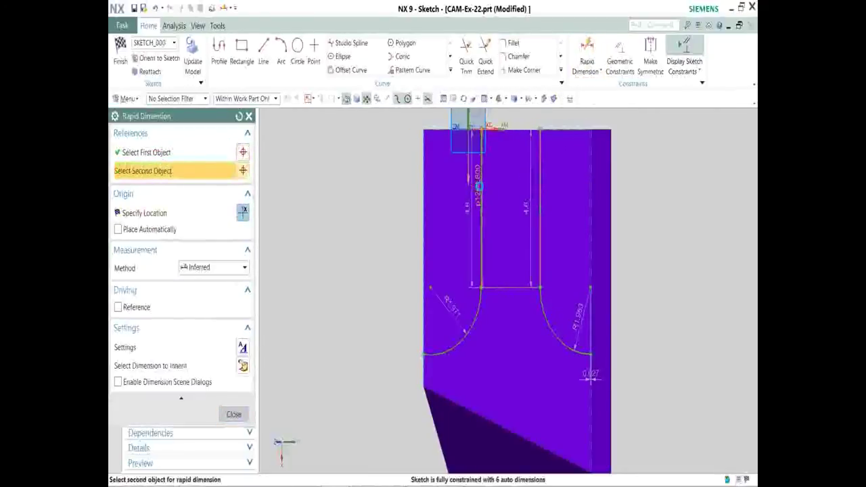
left_click(479, 186)
mouse_move(519, 170)
middle_mouse_down("shift")
mouse_move(532, 185)
mouse_move(534, 328)
middle_mouse_up("shift")
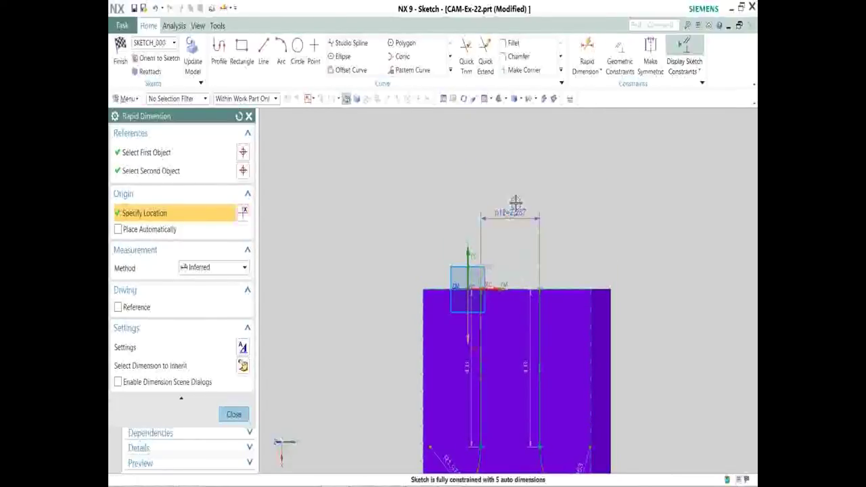
left_click(516, 206)
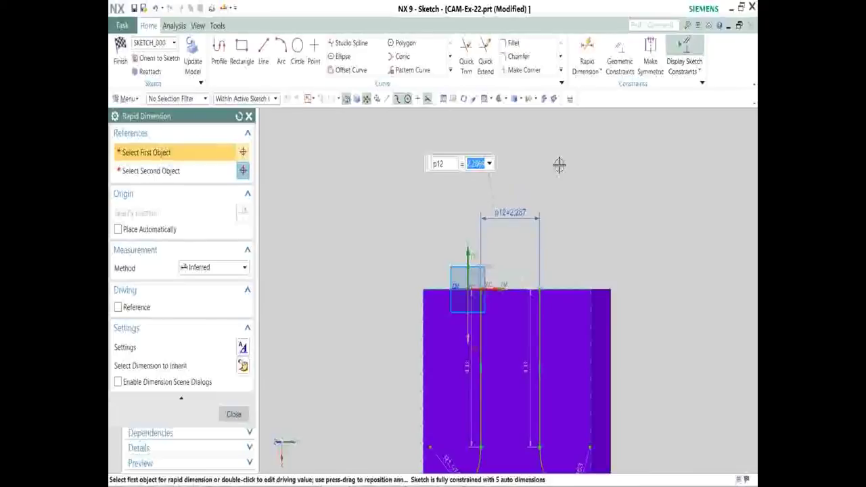
type("2")
key("Return")
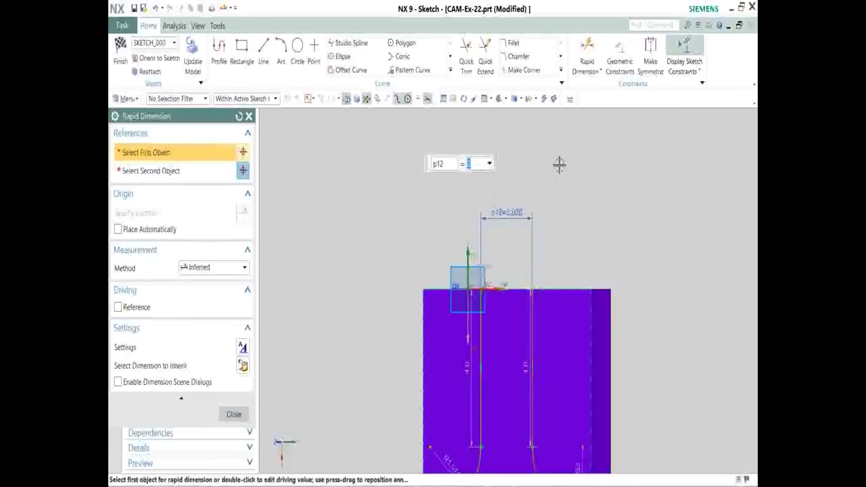
Dimension the first sketch line from the block's long edge where its arc ends, setting the distance to 2 in.
left_click(533, 335)
left_click(588, 329)
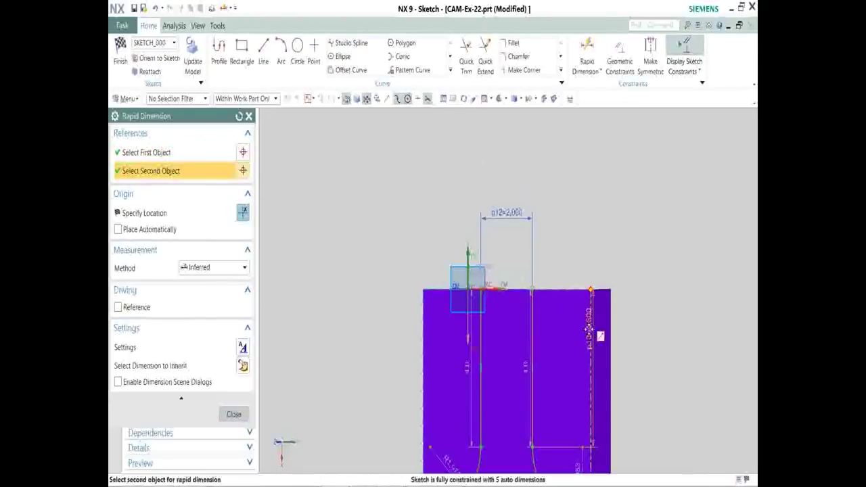
left_click(563, 235)
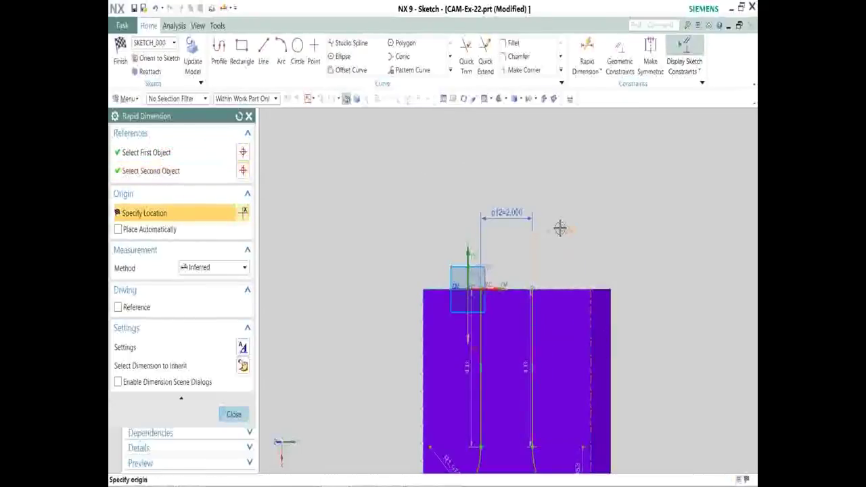
left_click(561, 224)
type("2")
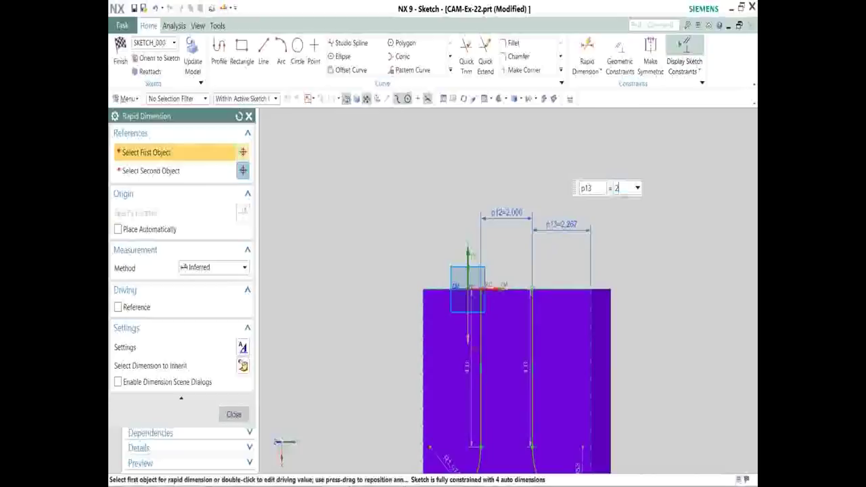
key("Return")
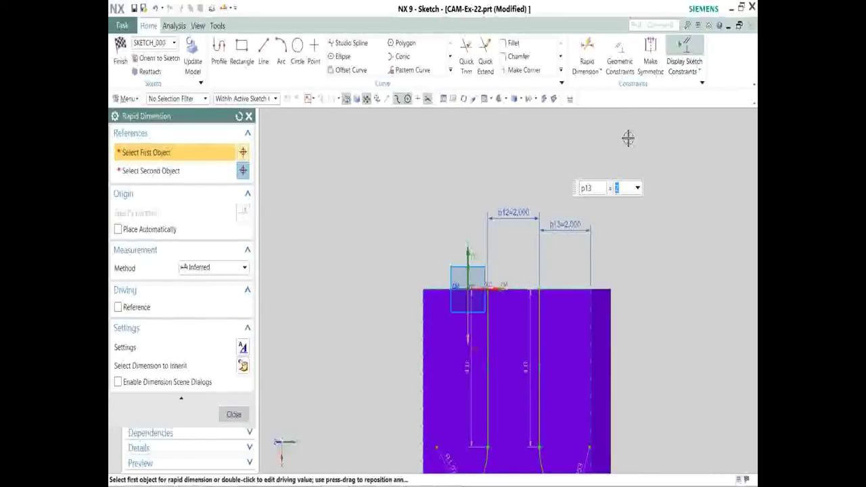
Finish the sketch of the two curved profiles and return to the manufacturing model.
scroll(686, 304, "down", 3)
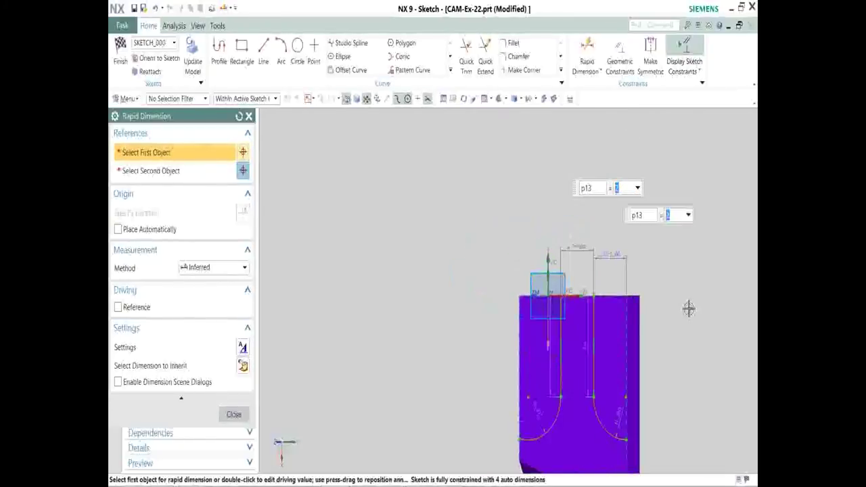
middle_click_drag(693, 307, 654, 219, "shift")
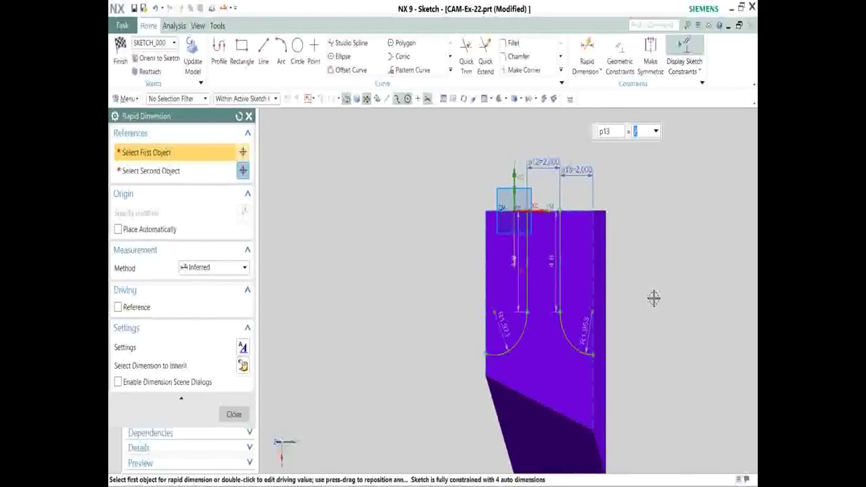
right_click(367, 172)
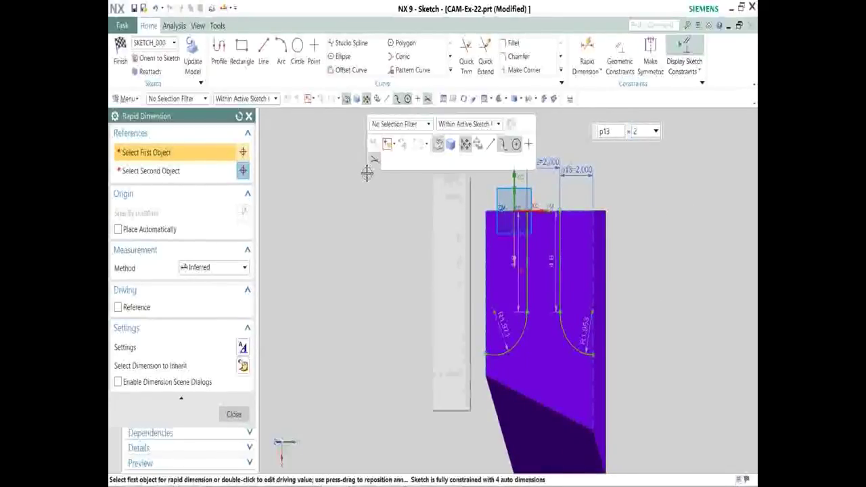
left_click(380, 182)
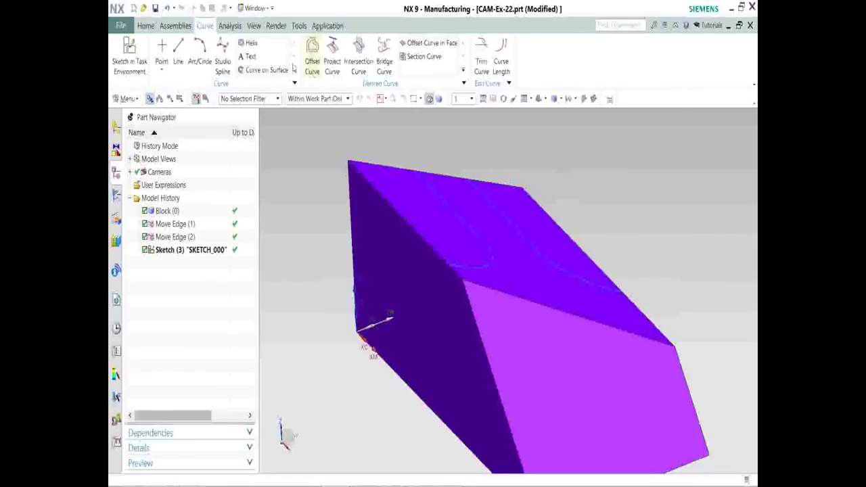
Start Offset Region with the Region Boundary Faces rule and select the two regions outside the sketched curves on the block's sloped face.
left_click(145, 26)
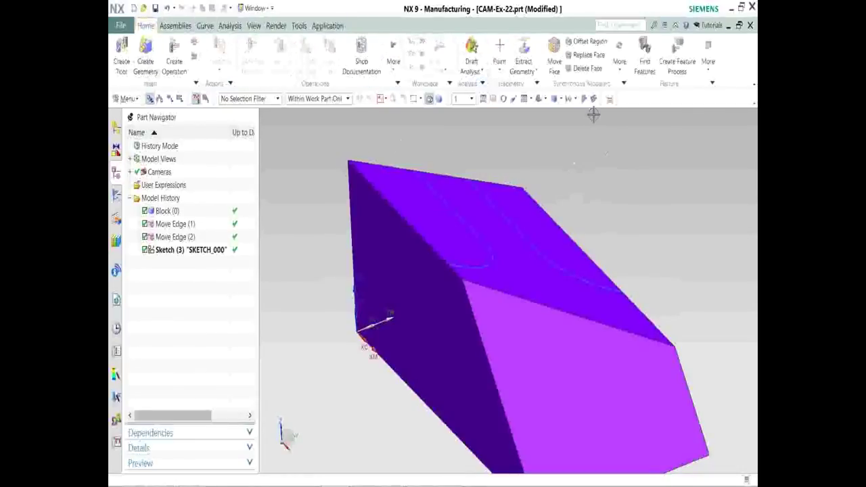
left_click(586, 42)
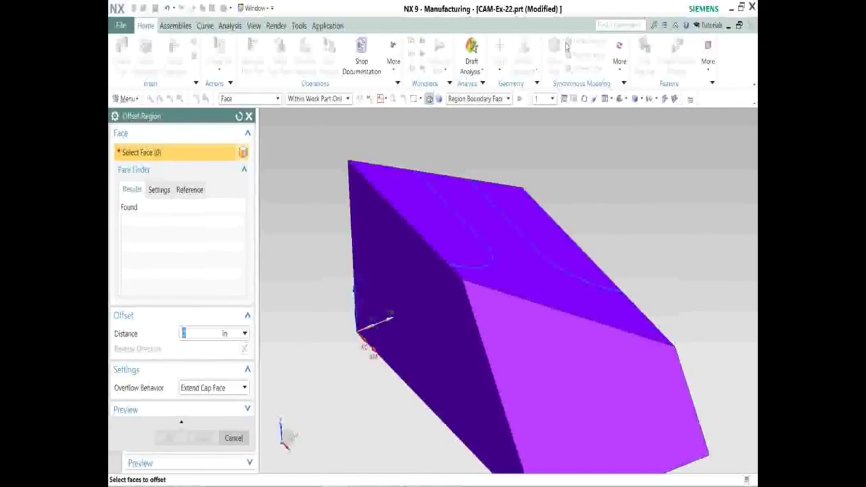
left_click(509, 100)
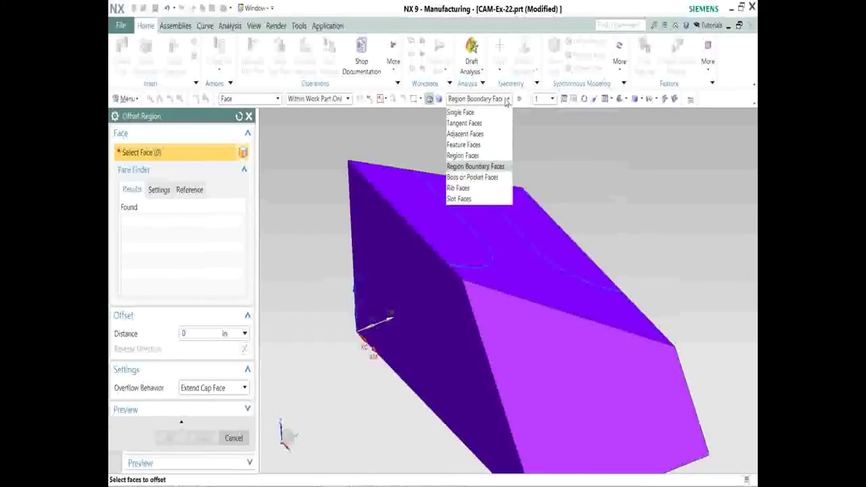
left_click(471, 167)
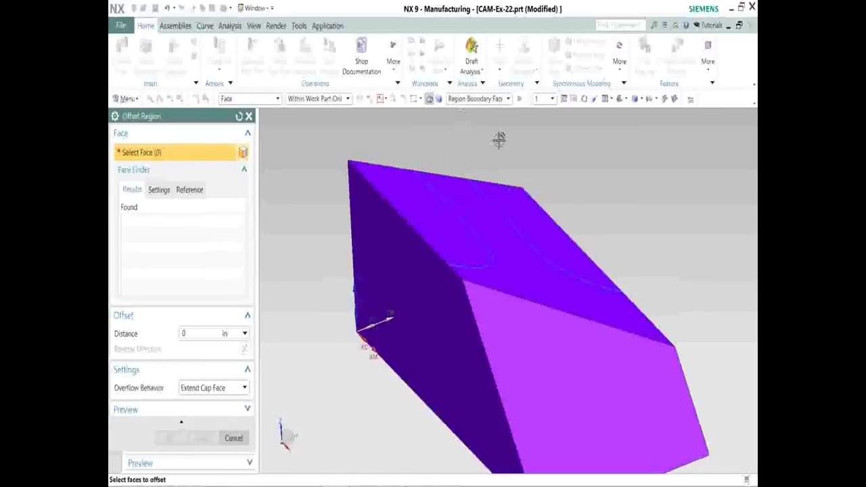
left_click(519, 203)
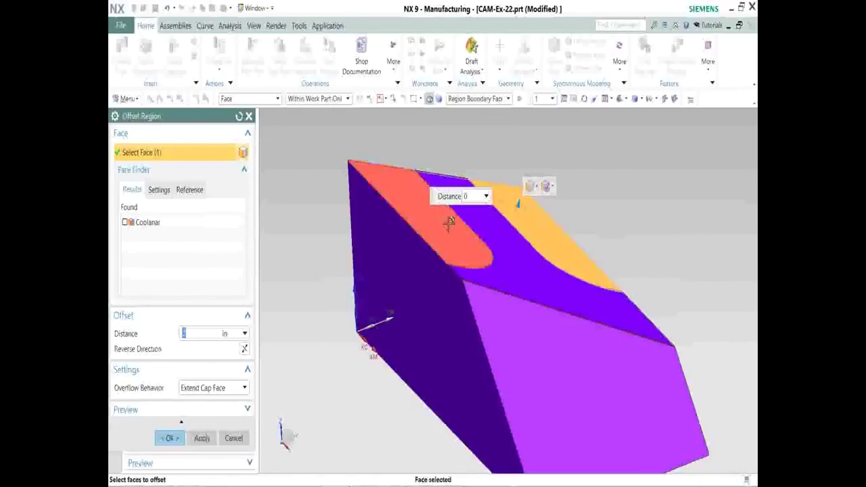
left_click(417, 207)
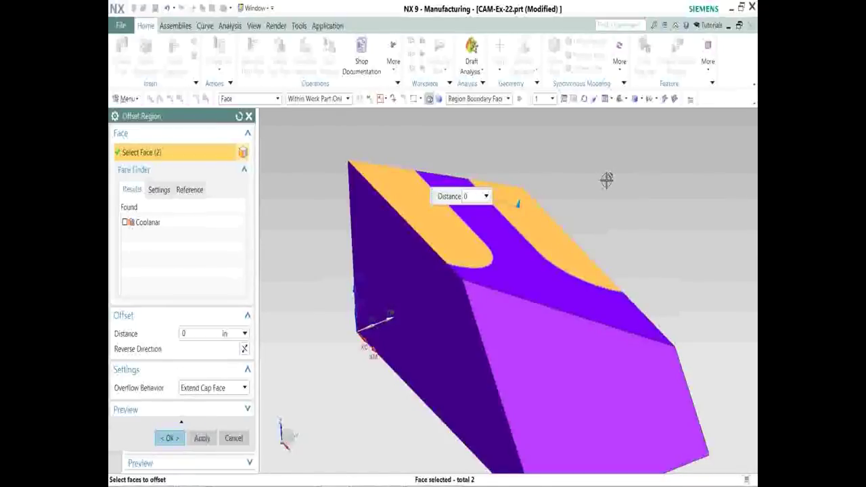
Try to offset the two selected regions 6.9 in into the block.
mouse_move(605, 180)
middle_mouse_down()
mouse_move(595, 168)
mouse_move(605, 183)
middle_mouse_up()
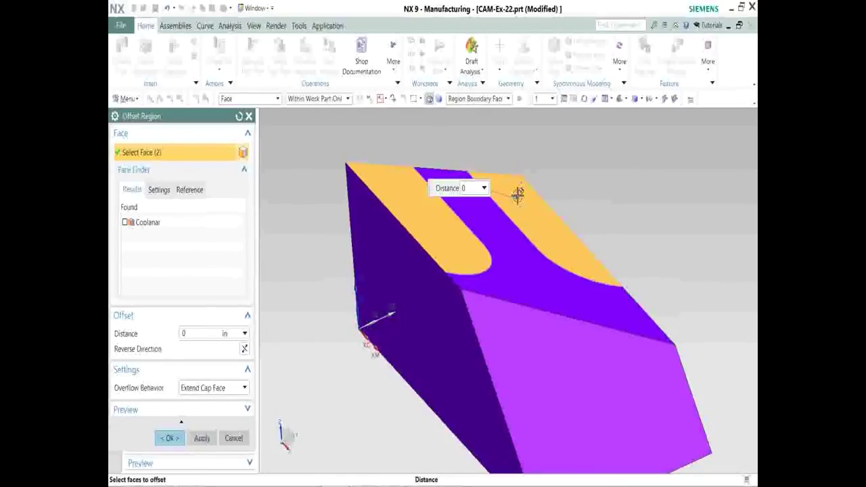
type("2")
left_click_drag(497, 275, 484, 478)
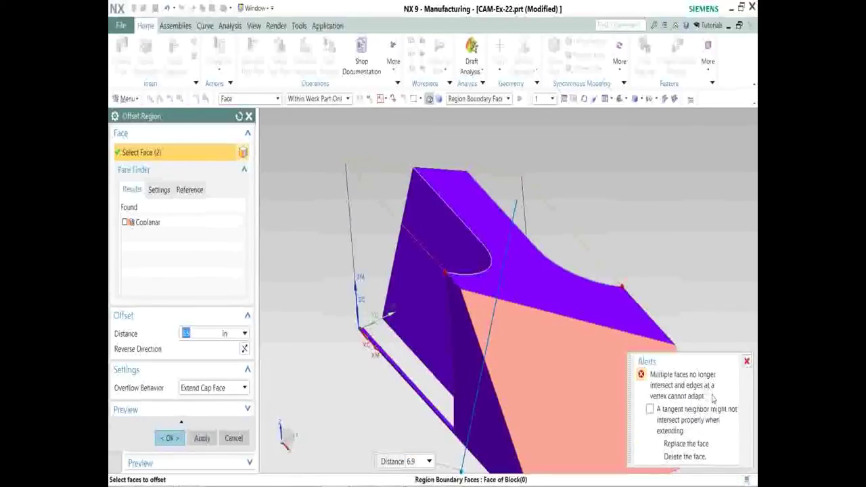
Set the offset of the two selected regions to 3.5 in into the block and complete Offset Region.
mouse_move(683, 291)
middle_mouse_down()
mouse_move(675, 306)
mouse_move(688, 310)
mouse_move(695, 292)
middle_mouse_up()
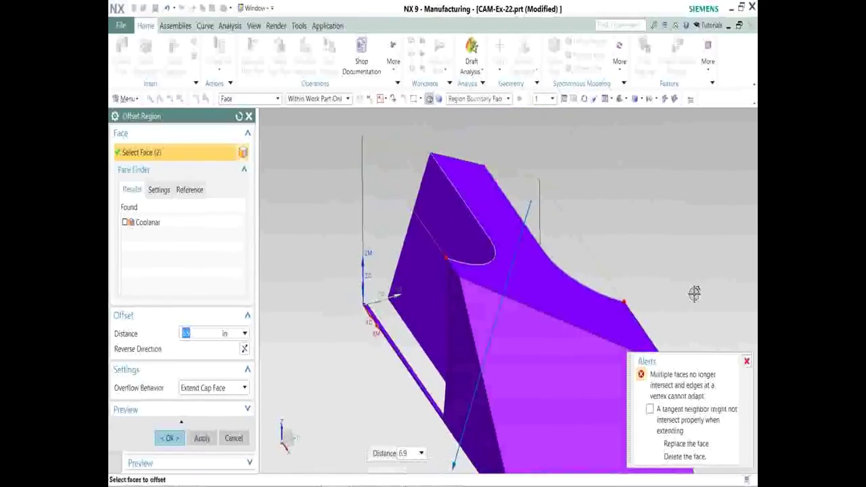
middle_click_drag(635, 228, 522, 347)
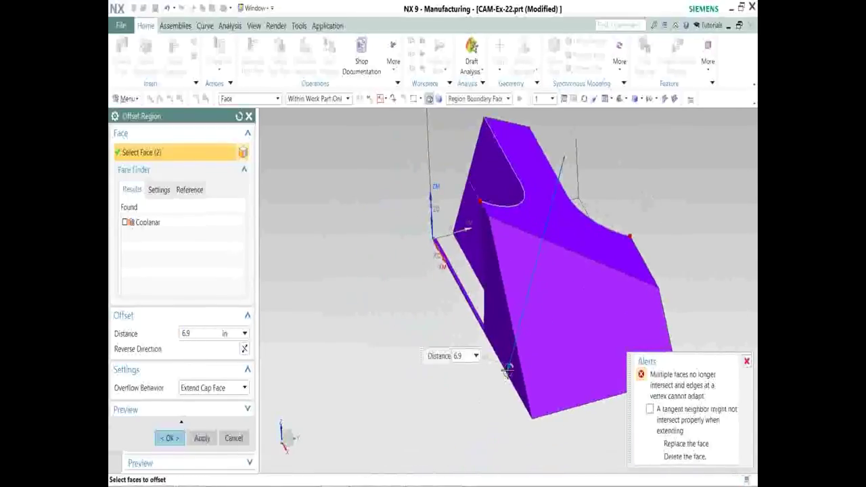
left_click_drag(507, 371, 536, 265)
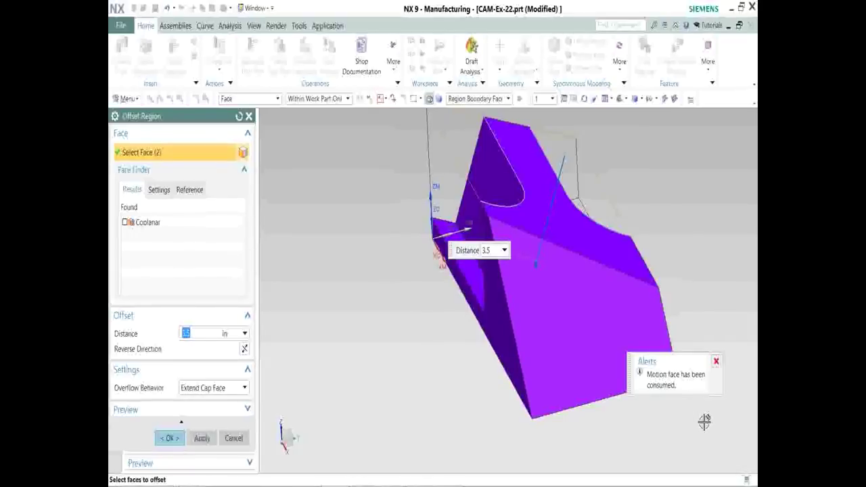
middle_click_drag(704, 420, 670, 426)
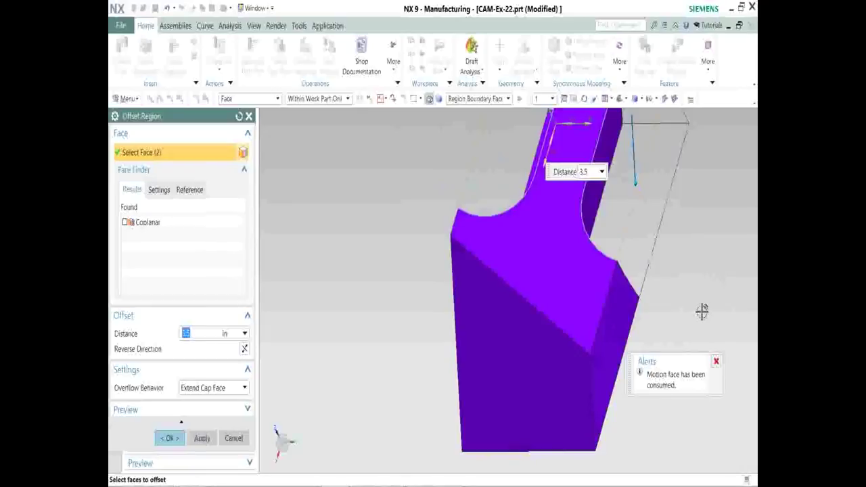
middle_click(706, 261)
mouse_move(704, 266)
middle_mouse_down()
mouse_move(685, 323)
mouse_move(712, 340)
mouse_move(685, 348)
mouse_move(698, 361)
mouse_move(697, 311)
mouse_move(711, 309)
mouse_move(714, 325)
middle_mouse_up()
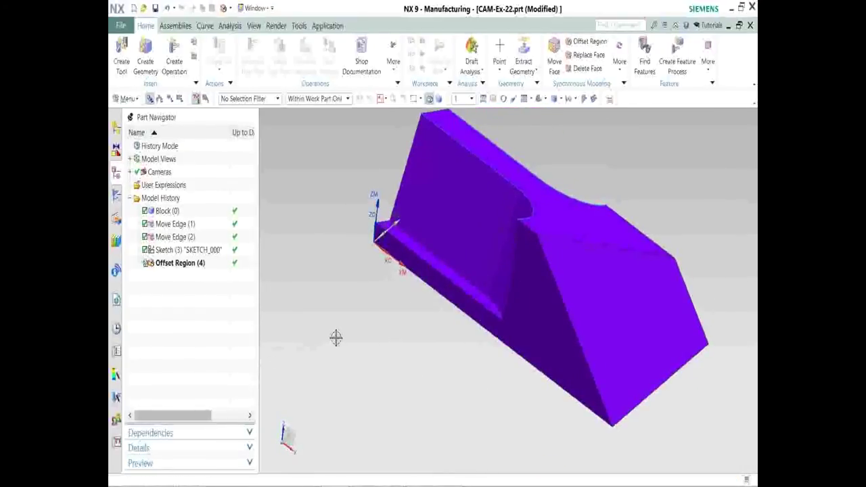
middle_click_drag(339, 338, 334, 369)
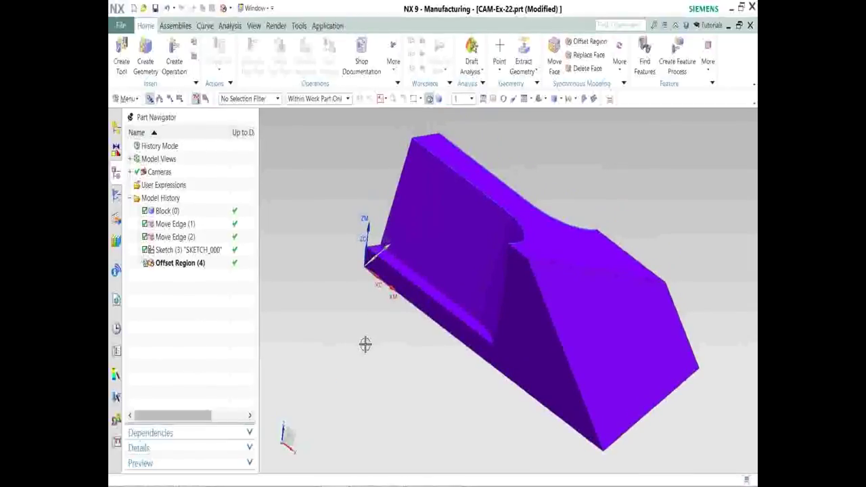
Delete the Move Edge (2) feature from the model history.
left_click(195, 252)
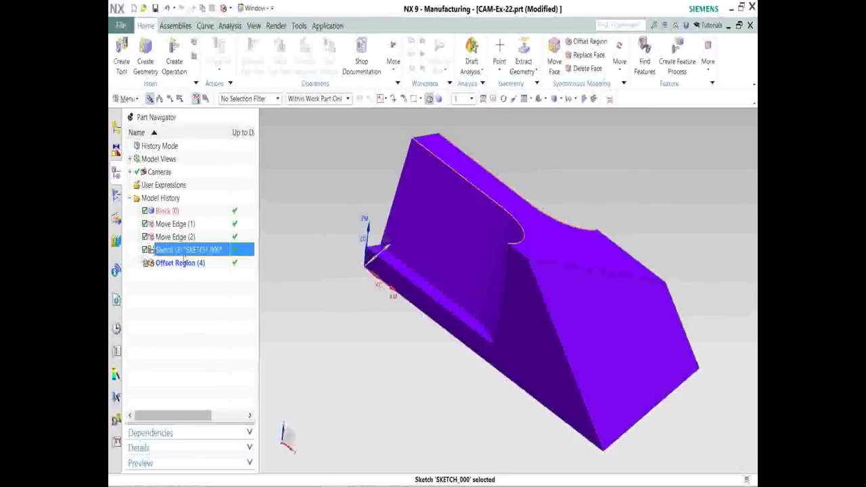
mouse_move(176, 266)
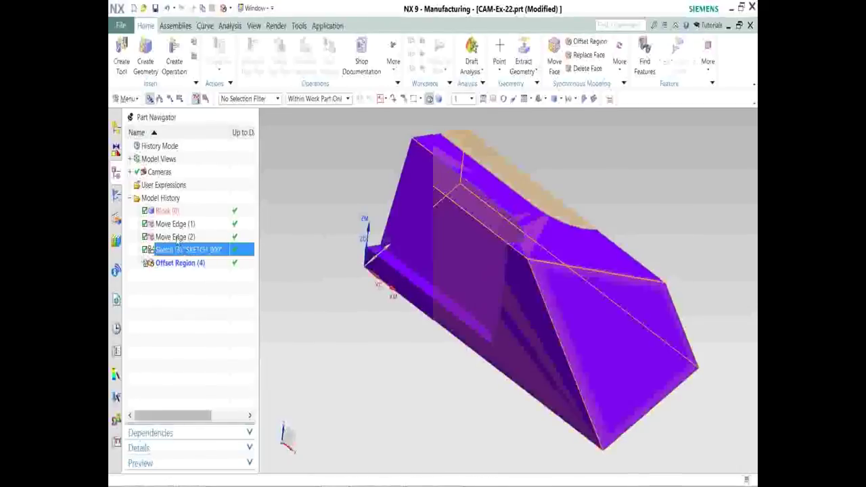
right_click(178, 239)
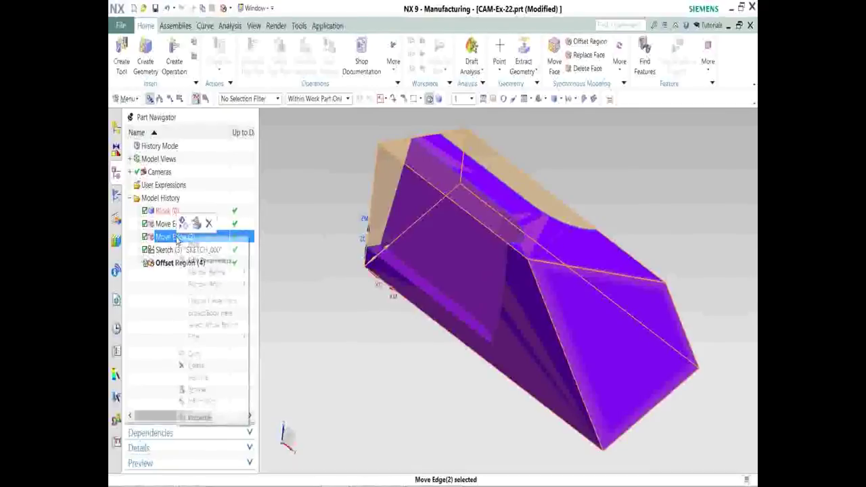
left_click(209, 224)
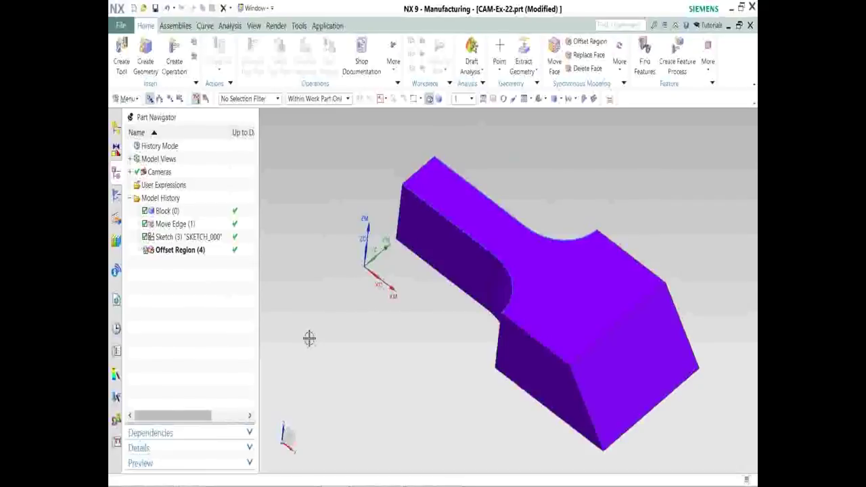
Open the existing sketch of the two curved profiles for editing.
left_click(175, 238)
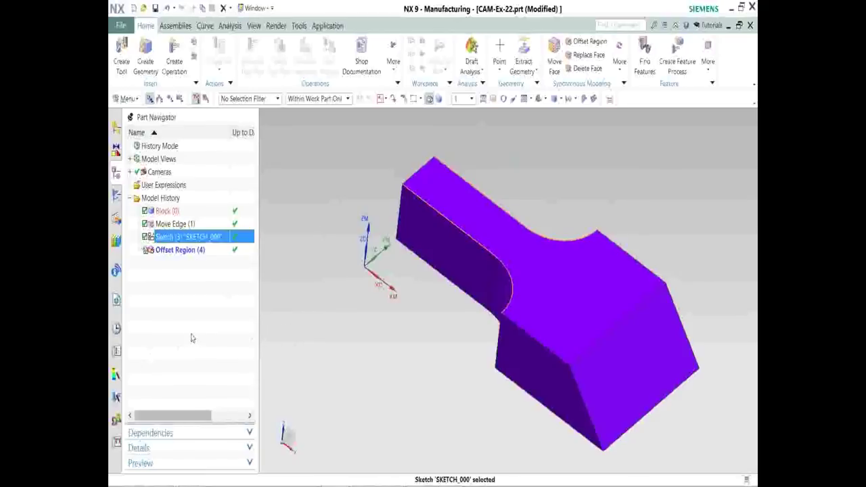
left_click(449, 390)
mouse_move(449, 391)
middle_mouse_down()
mouse_move(434, 339)
mouse_move(421, 373)
mouse_move(429, 396)
mouse_move(438, 397)
middle_mouse_up()
scroll(437, 393, "down", 3)
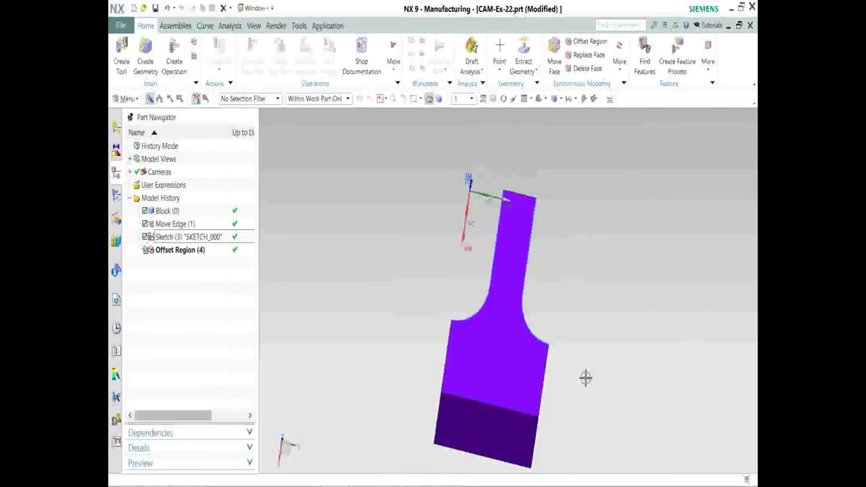
middle_click_drag(585, 379, 621, 379)
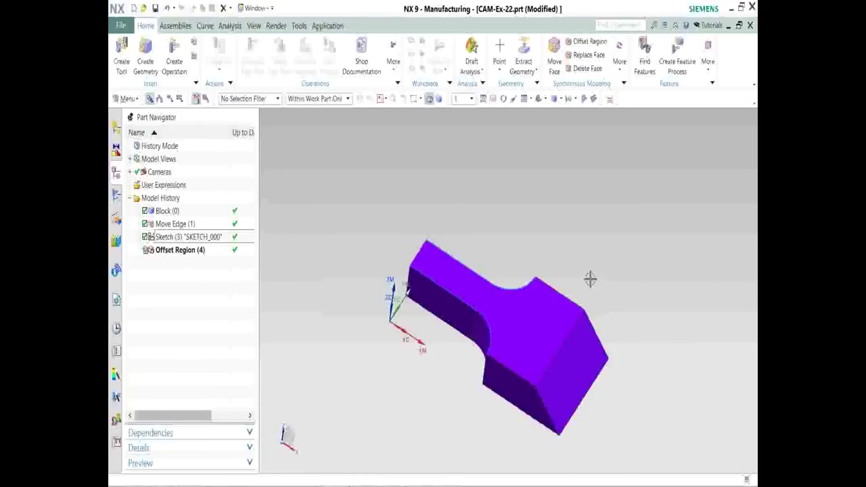
left_click(485, 275)
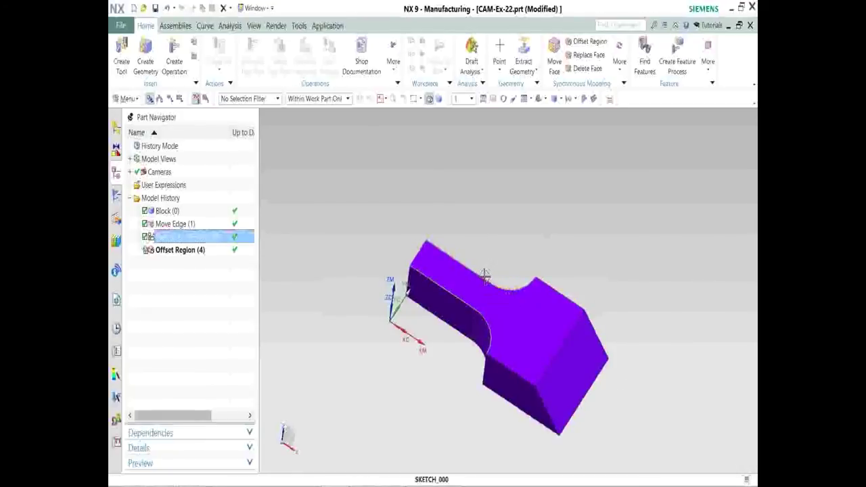
right_click(485, 275)
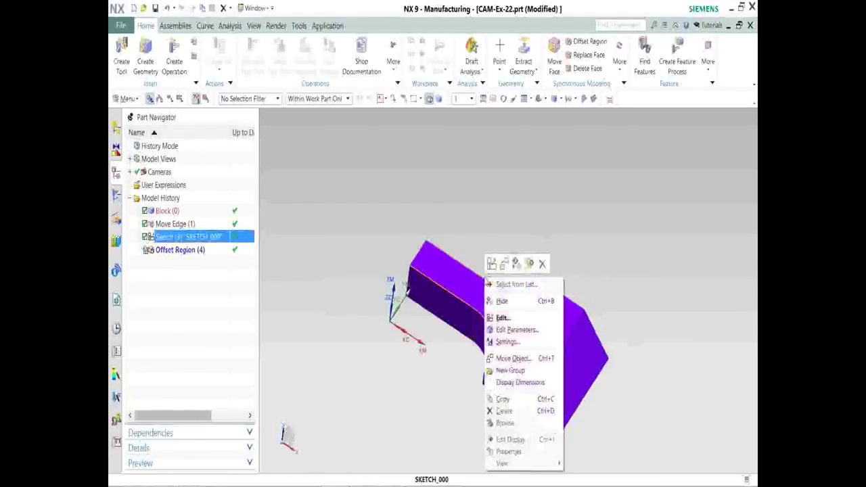
left_click(505, 318)
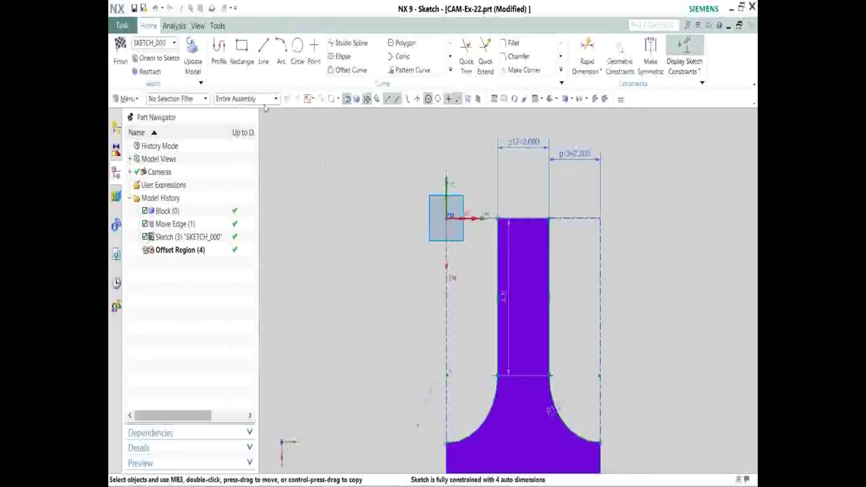
Sketch a closed lengthwise slot within the narrow neck, with rounded ends of about 0.42 in radius, and finish the sketch.
left_click(219, 44)
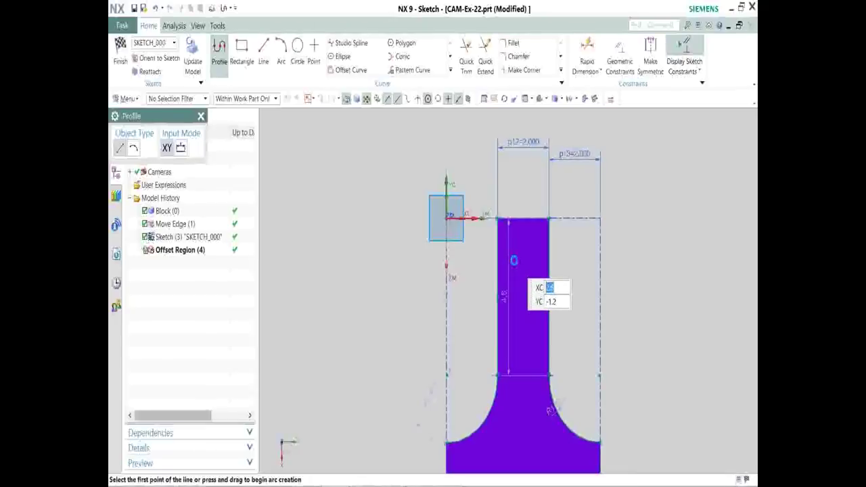
left_click(514, 263)
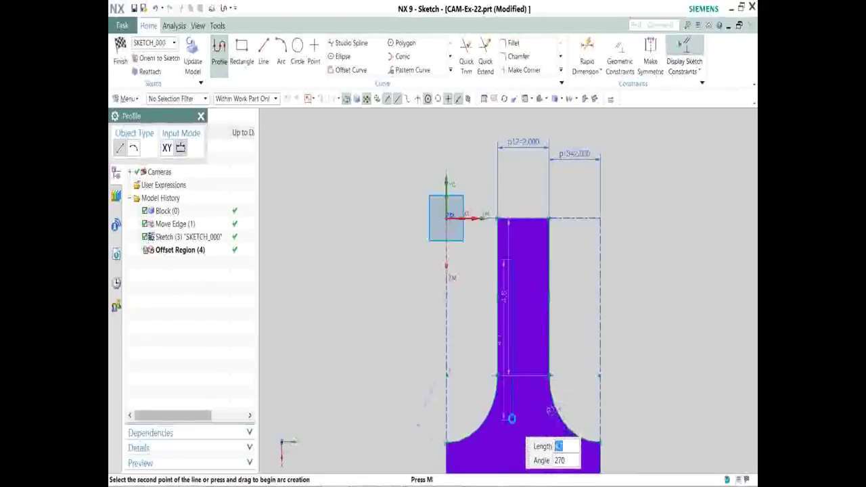
left_click(512, 420)
left_click_drag(513, 421, 510, 437)
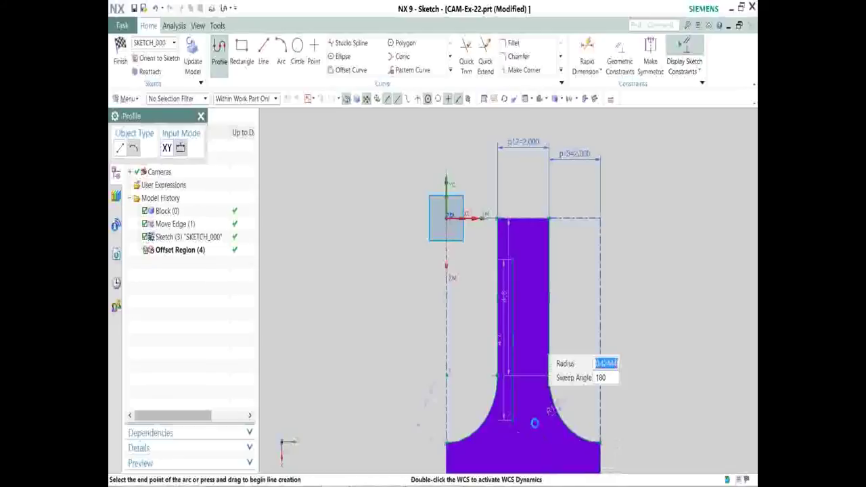
left_click(535, 423)
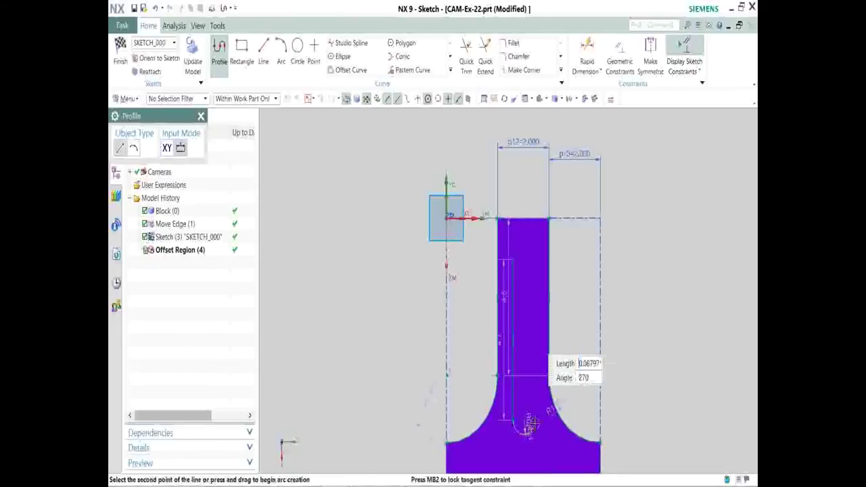
left_click(535, 261)
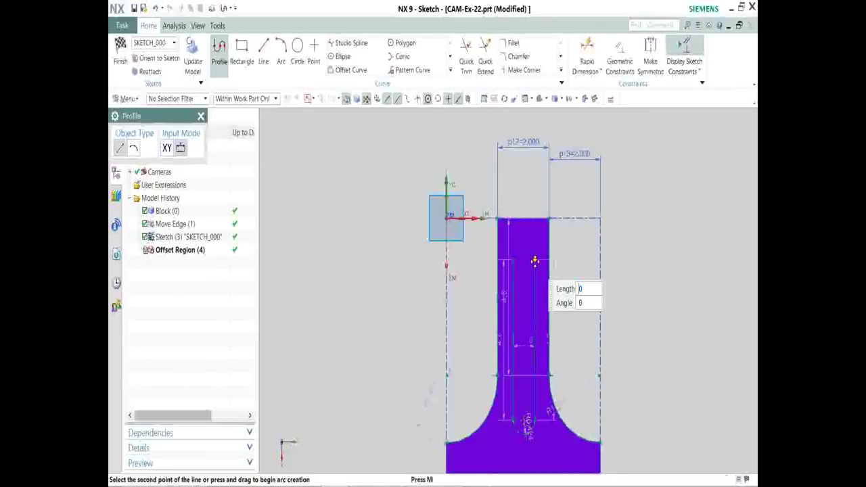
left_click_drag(535, 260, 533, 254)
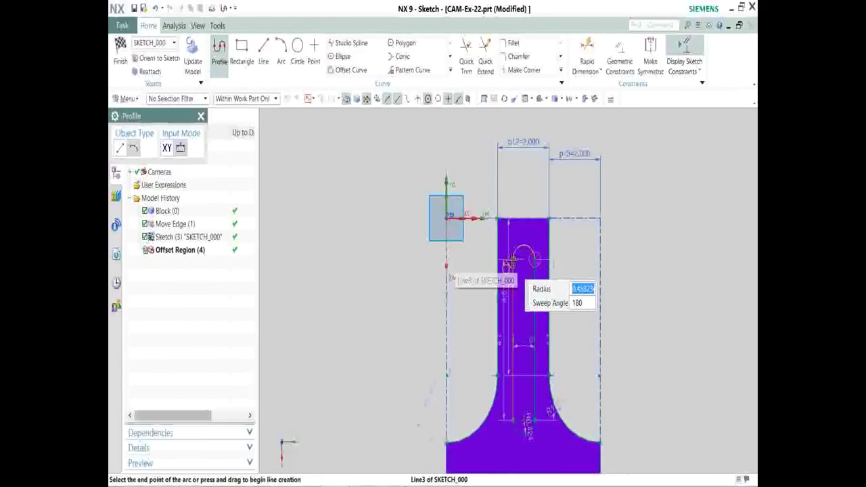
left_click(515, 259)
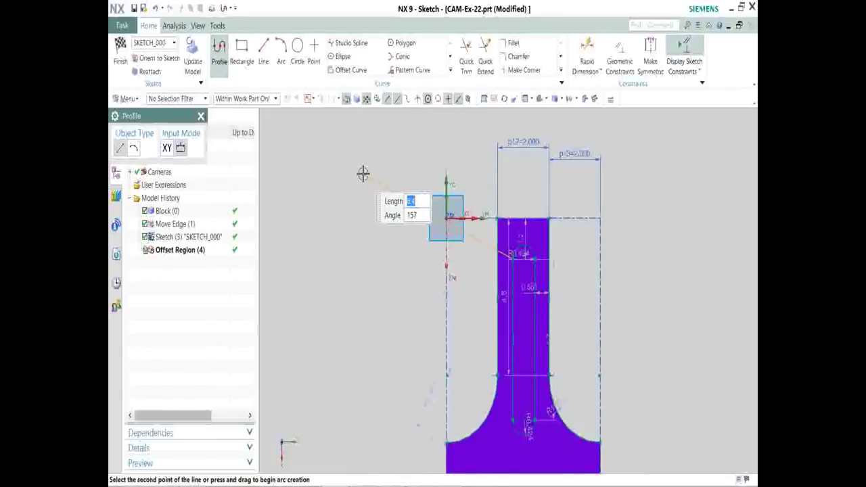
right_click(364, 174)
left_click(392, 184)
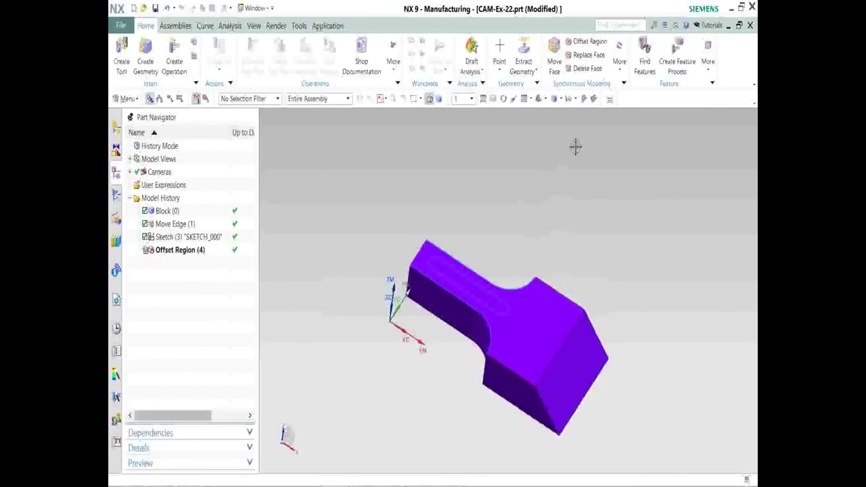
Start Pull Face and select the slot-shaped region on the block's neck using the Region Boundary Faces rule.
left_click(619, 46)
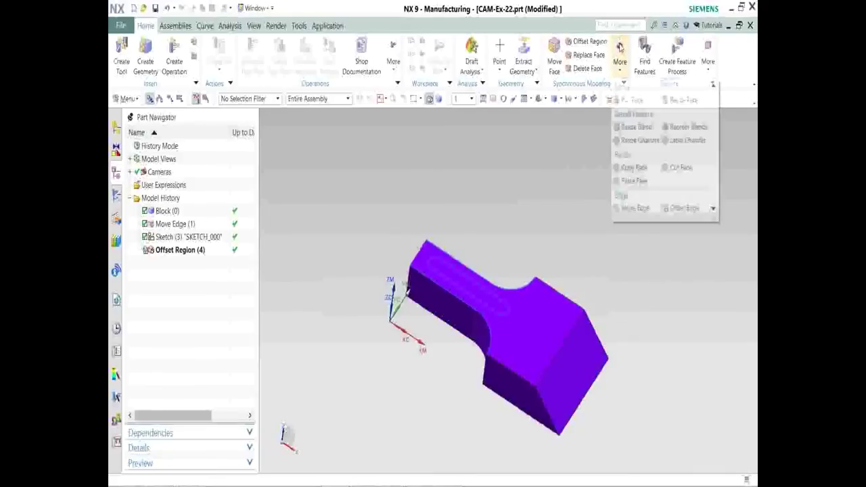
left_click(631, 101)
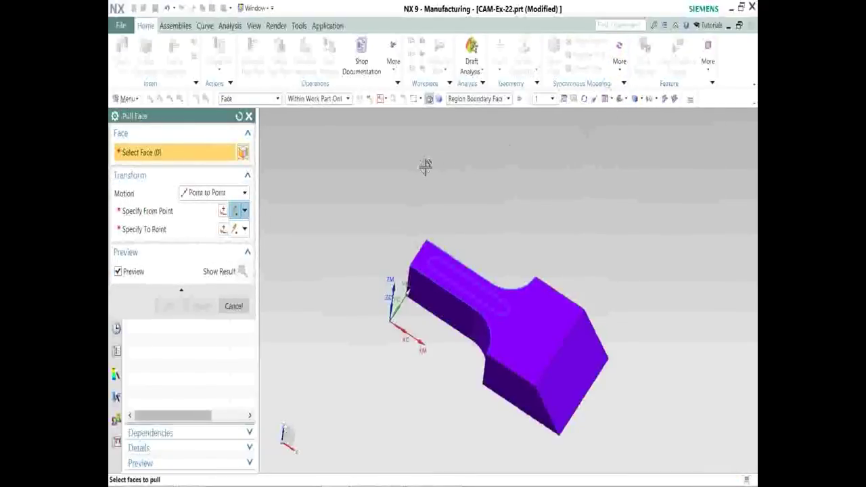
left_click(478, 99)
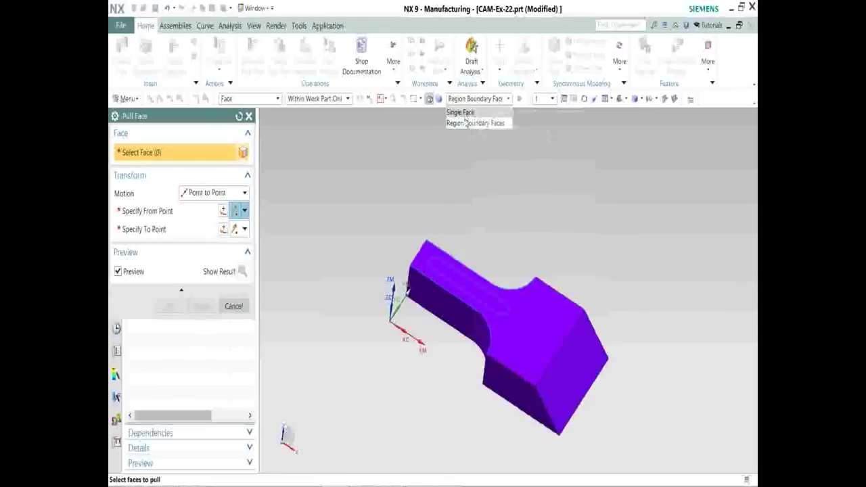
left_click(474, 169)
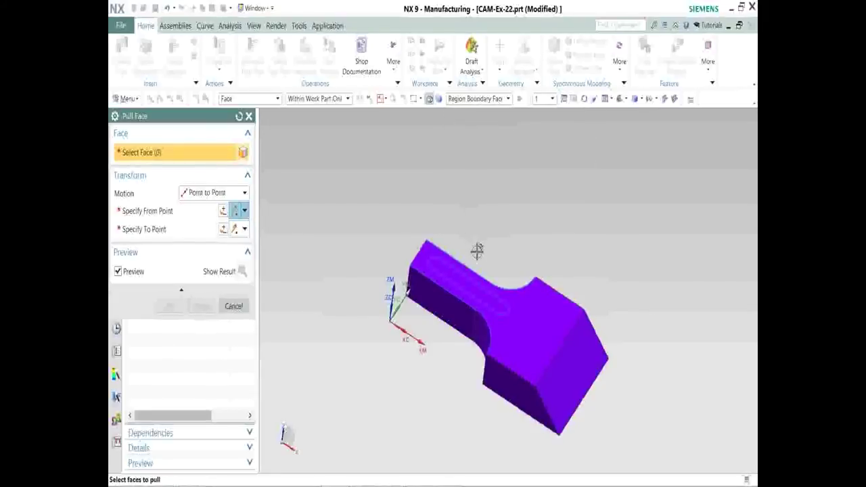
left_click(461, 281)
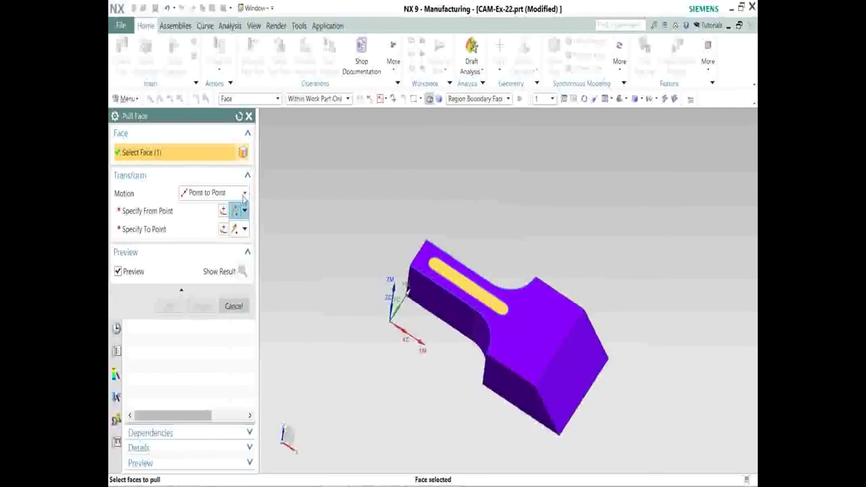
Pull the slot region with Point to Point motion from the neck end's upper corner to the corner directly below, and complete Pull Face.
left_click(245, 194)
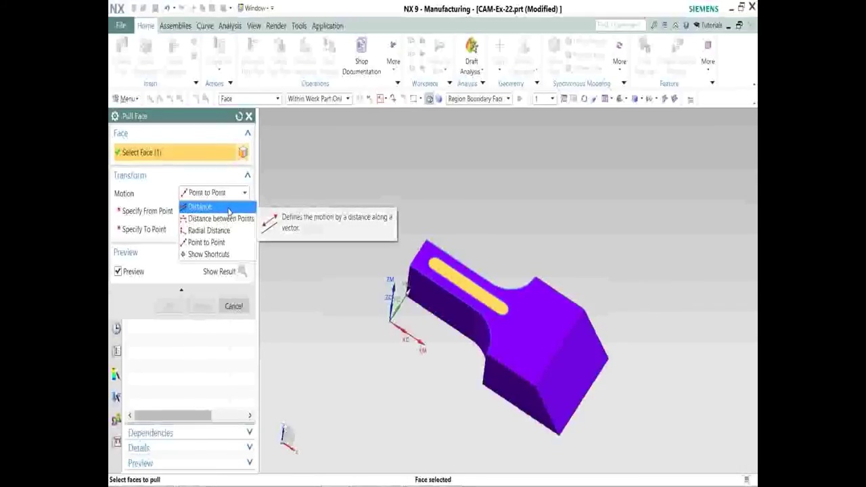
left_click(223, 207)
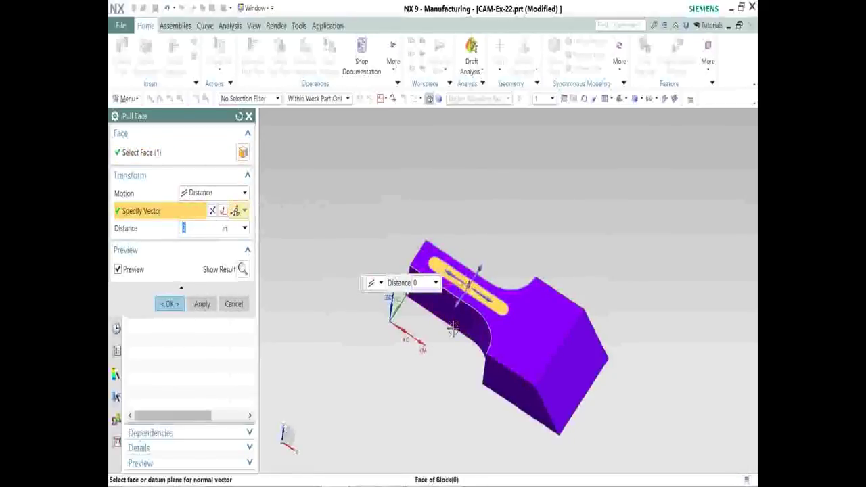
left_click(246, 195)
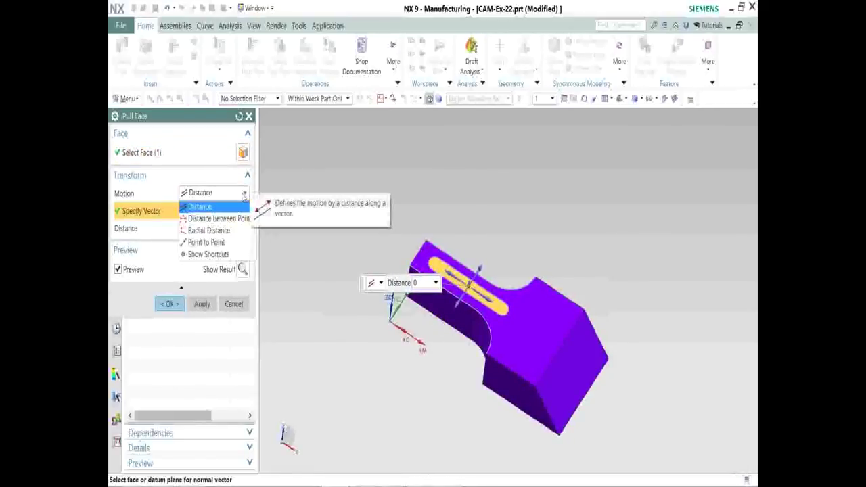
left_click(215, 242)
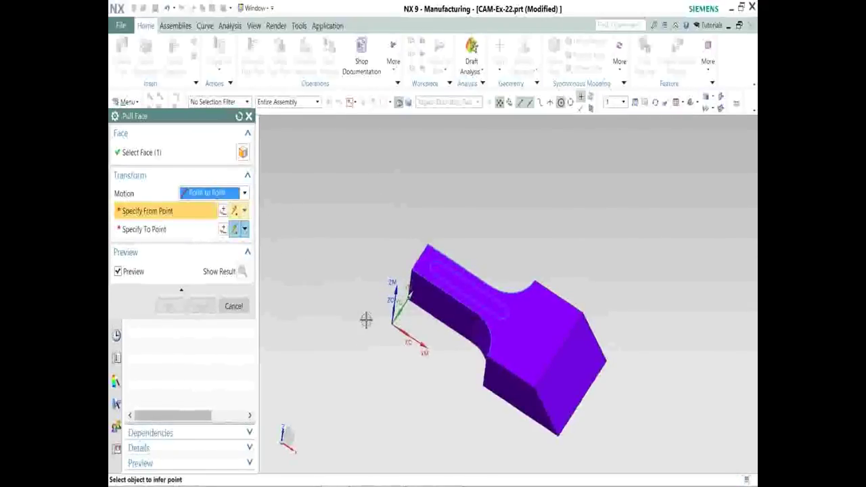
scroll(377, 291, "up", 4)
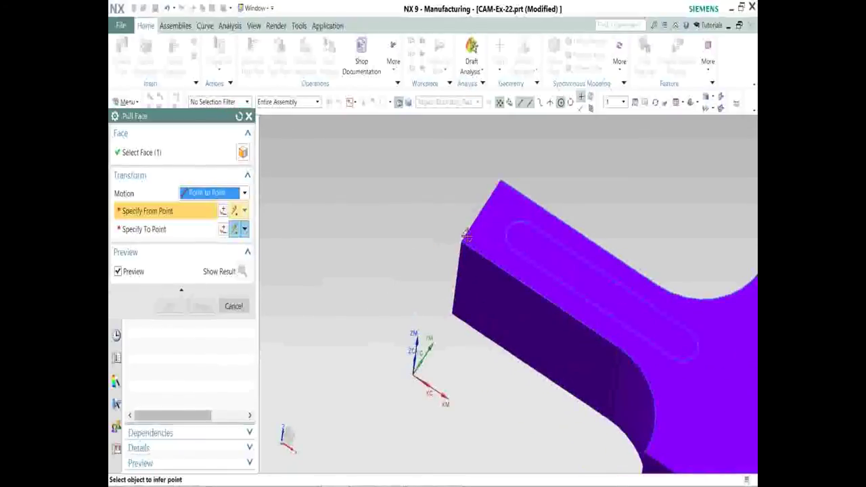
left_click(463, 237)
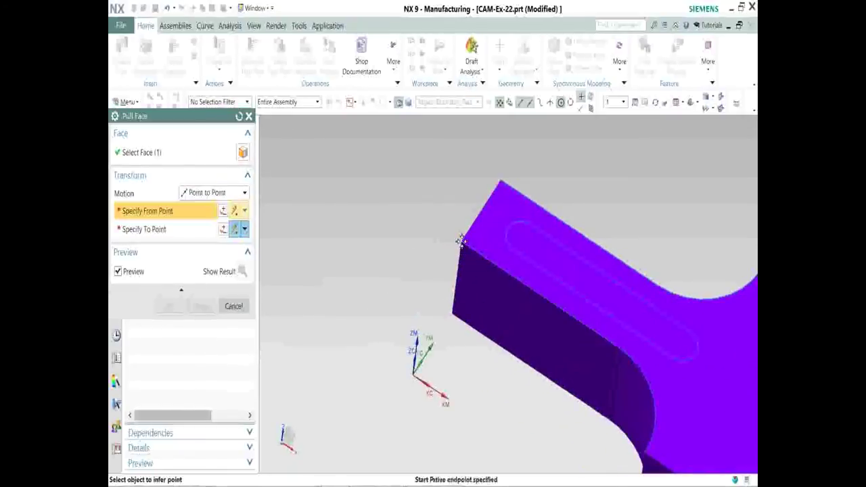
left_click(453, 315)
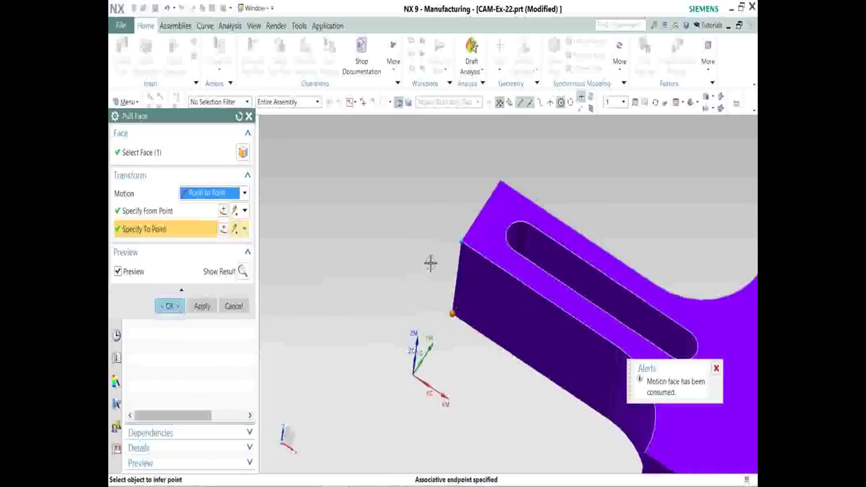
mouse_move(611, 238)
middle_mouse_down()
mouse_move(602, 253)
mouse_move(615, 240)
mouse_move(602, 253)
mouse_move(603, 240)
middle_mouse_up()
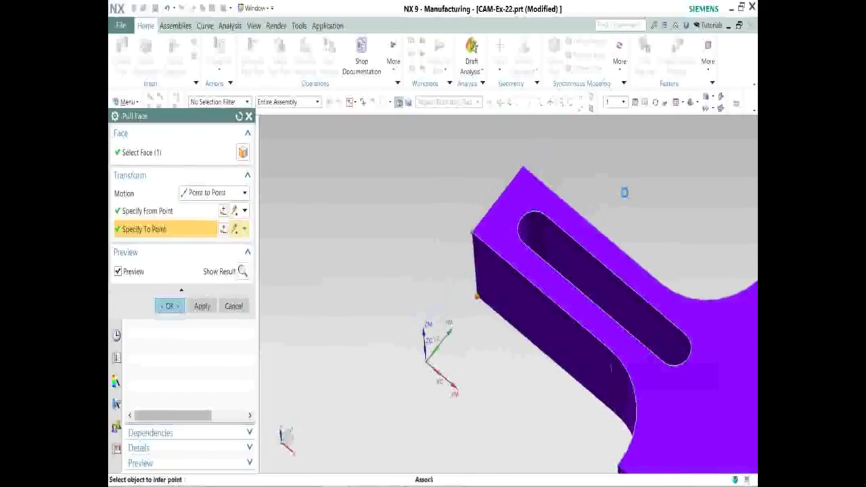
middle_click(624, 192)
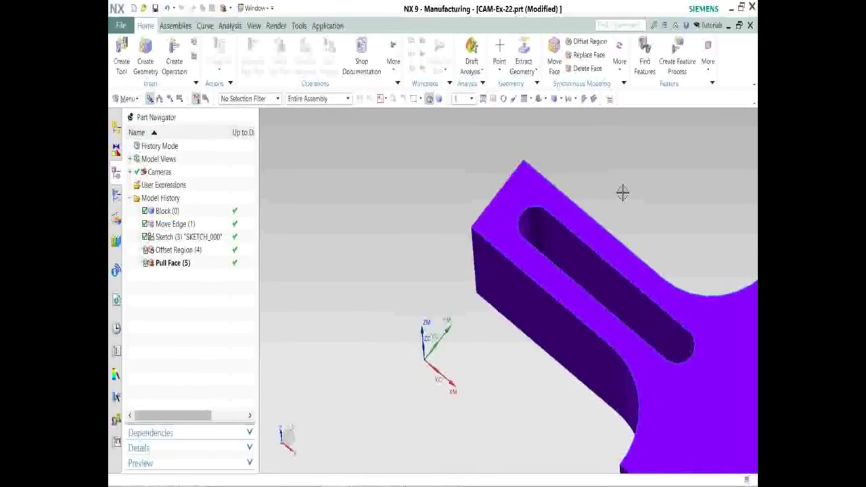
Edit the Offset Region (4) feature, set its distance to .5 in, and close the update report.
left_click(172, 264)
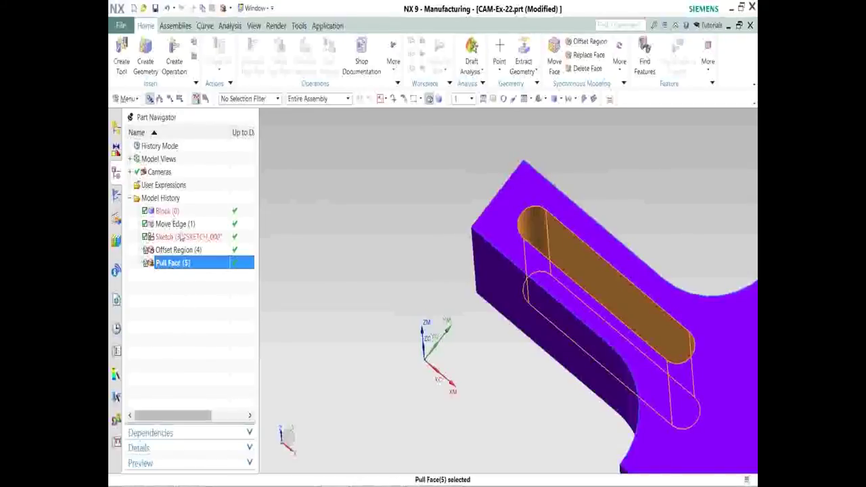
left_click(196, 324)
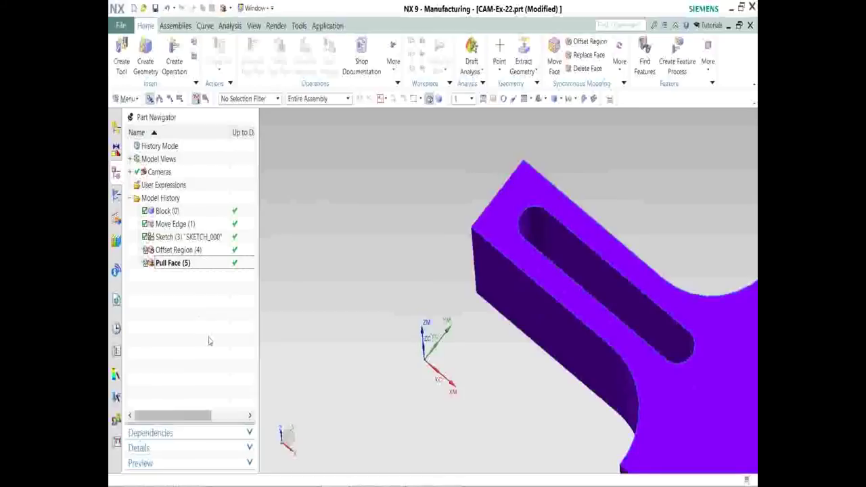
middle_click_drag(458, 345, 303, 234, "shift")
scroll(352, 355, "down", 2)
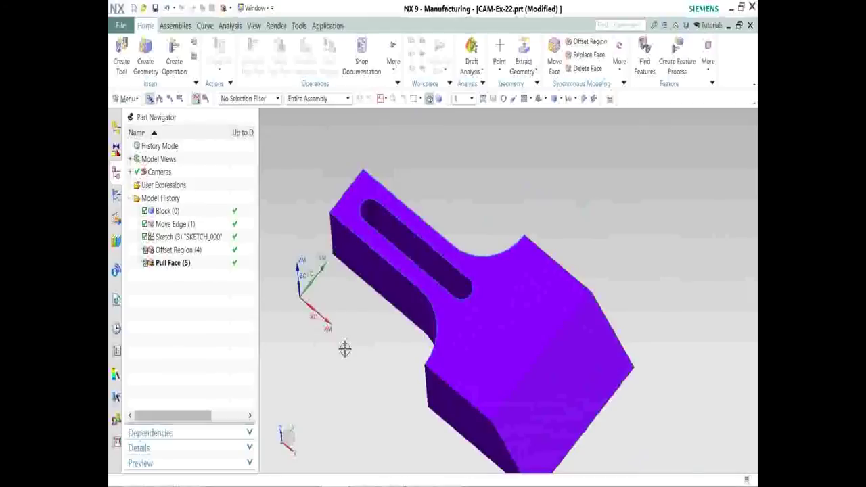
left_click(185, 253)
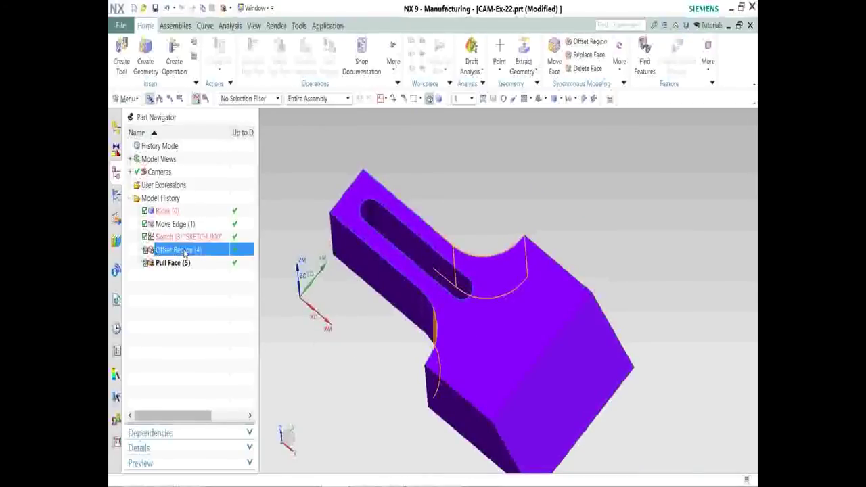
double_click(185, 251)
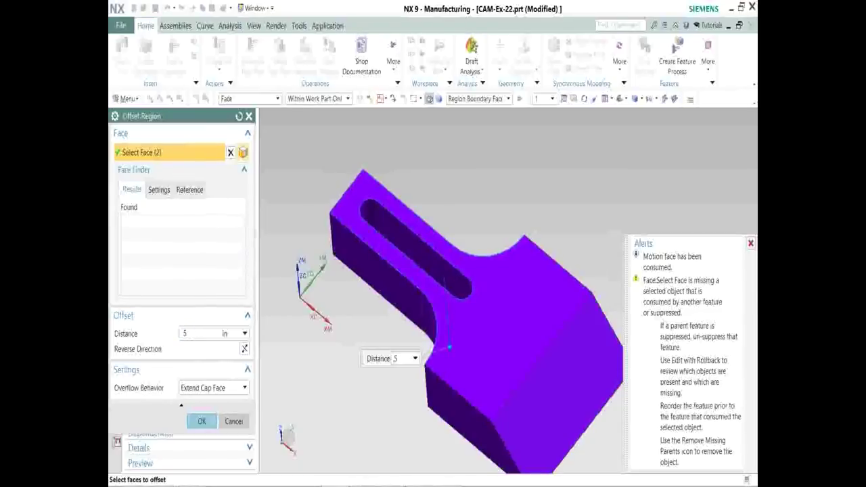
key("Return")
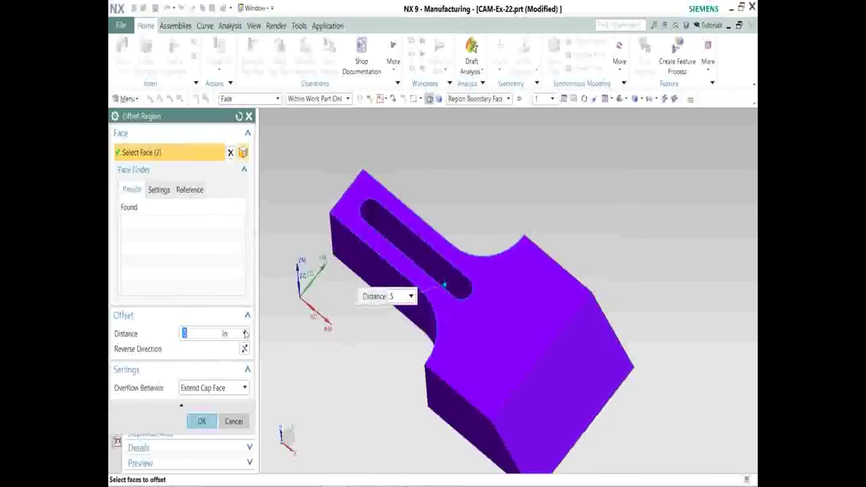
middle_click(477, 149)
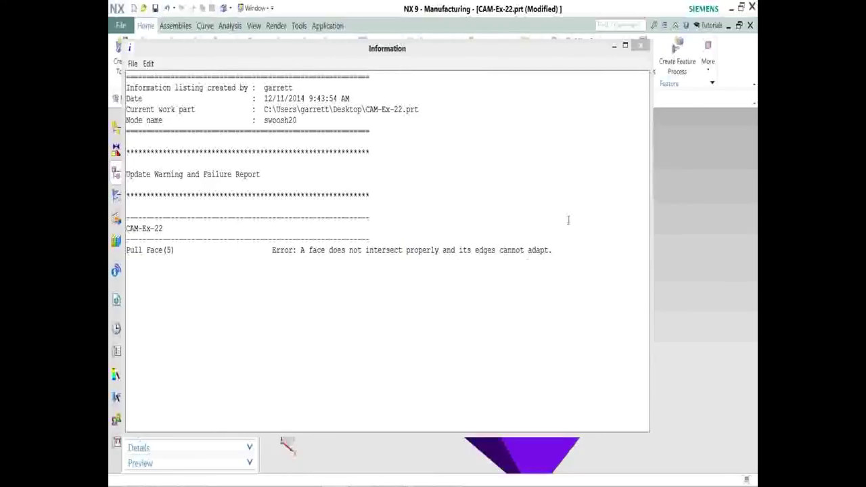
left_click(640, 49)
Reopen the Pull Face (5) feature for editing and change its motion type to Distance.
mouse_move(589, 189)
middle_mouse_down()
mouse_move(572, 191)
mouse_move(585, 188)
mouse_move(598, 202)
mouse_move(603, 194)
middle_mouse_up()
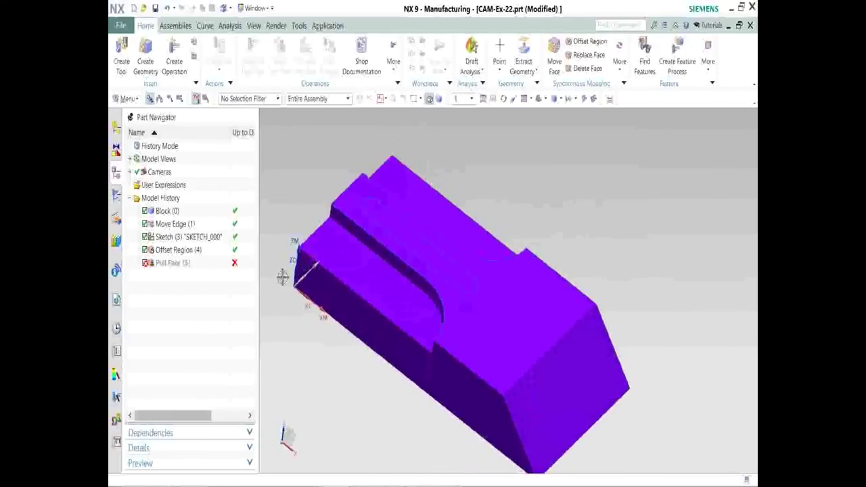
left_click(173, 264)
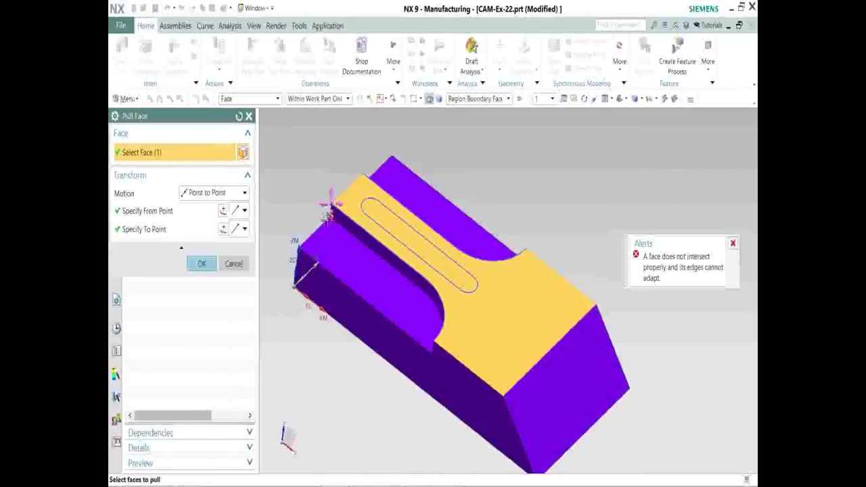
middle_click_drag(339, 287, 364, 272)
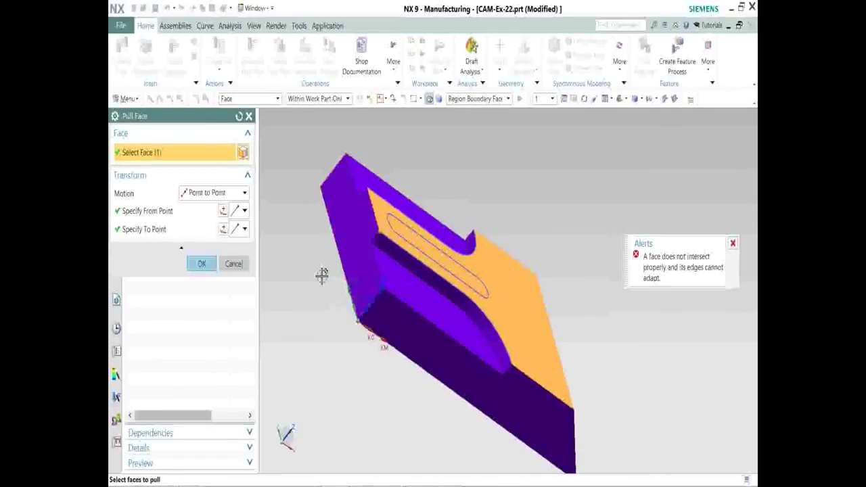
left_click(234, 212)
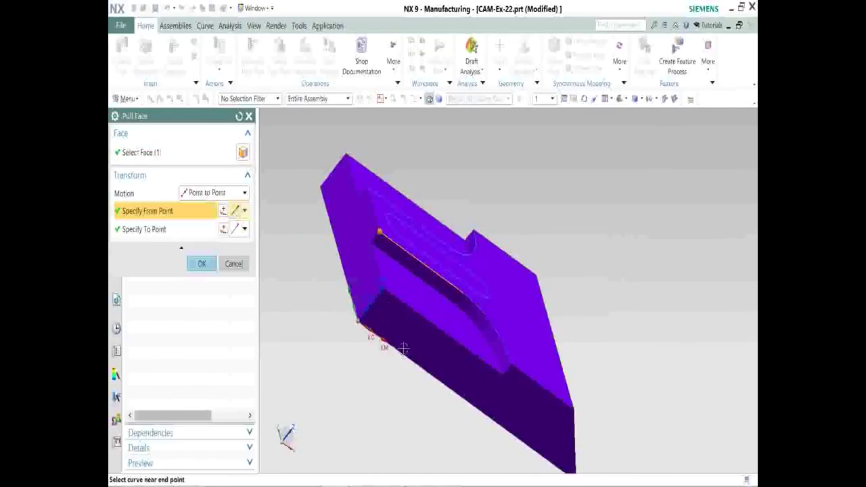
mouse_move(403, 349)
middle_mouse_down()
mouse_move(366, 318)
mouse_move(387, 323)
mouse_move(374, 327)
mouse_move(397, 321)
mouse_move(393, 335)
middle_mouse_up()
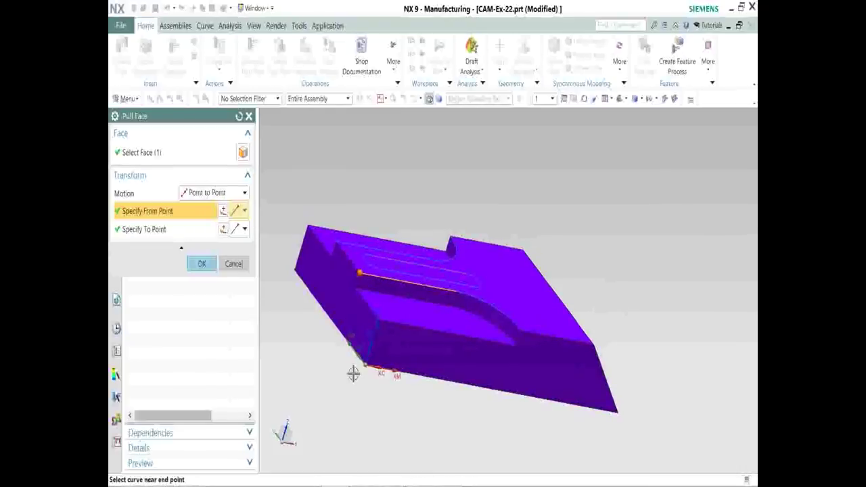
left_click(244, 193)
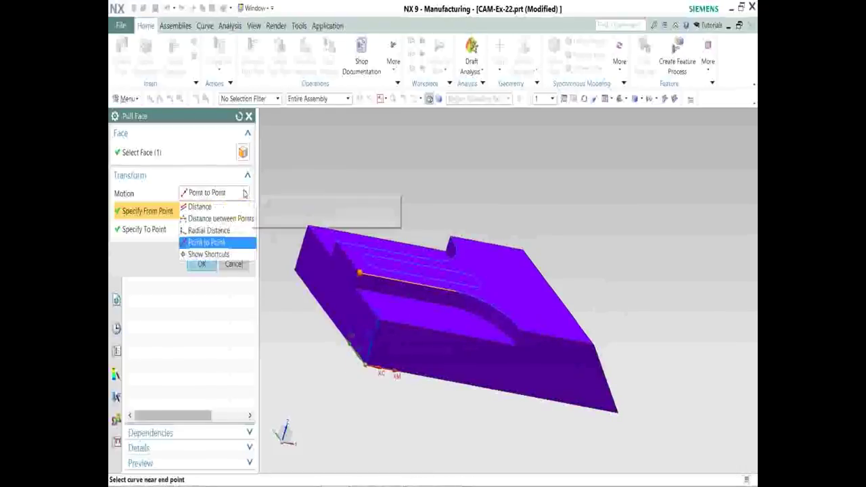
left_click(199, 206)
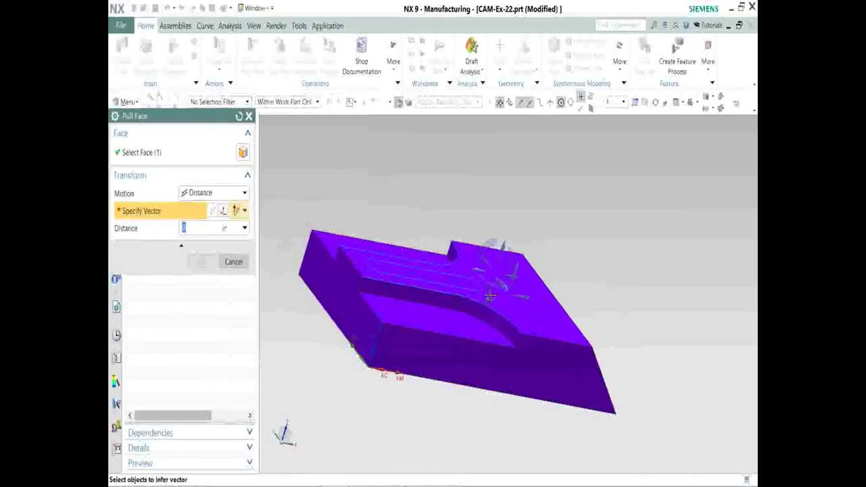
Set the pull direction vertically downward along the Z axis with a distance of 3.3 in.
middle_click_drag(501, 301, 462, 292)
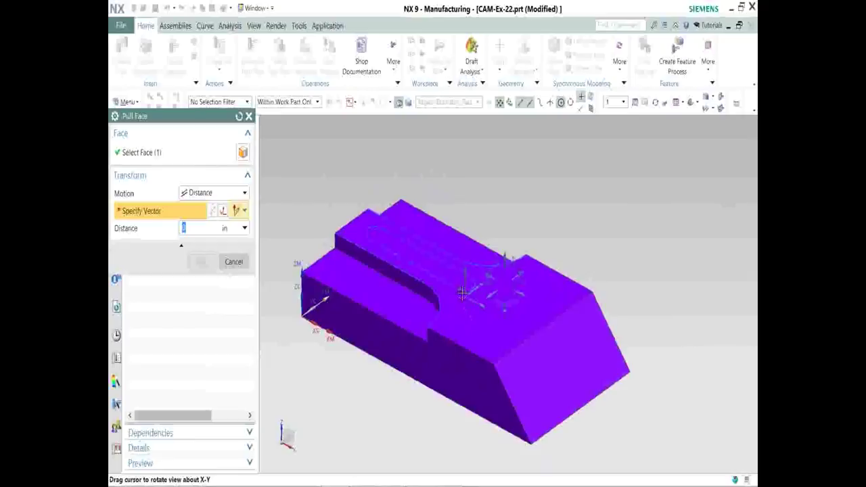
left_click(505, 312)
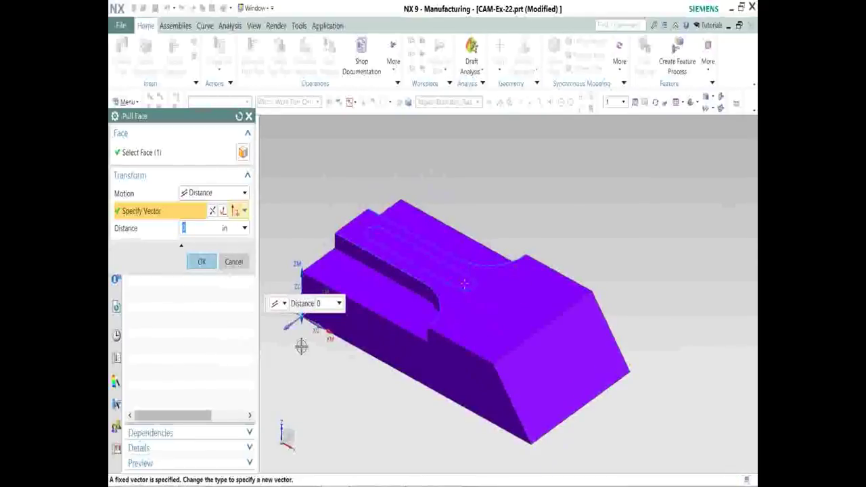
left_click_drag(298, 324, 302, 413)
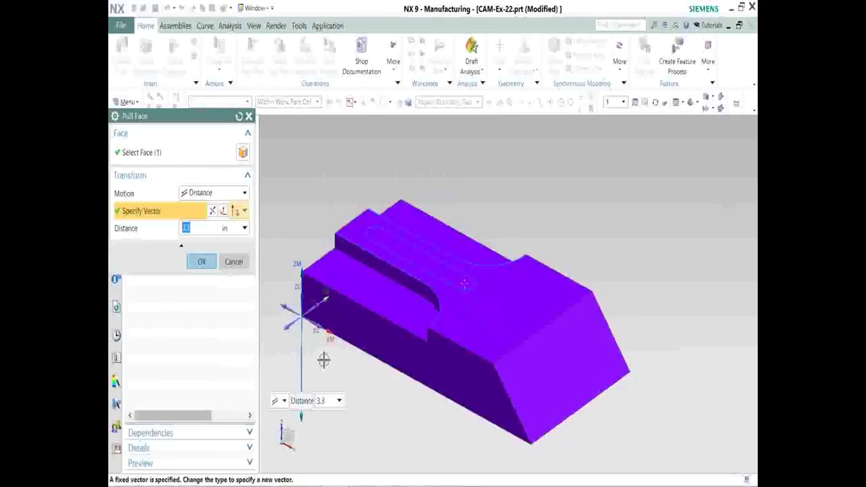
middle_click_drag(343, 356, 369, 349)
Add the slot-shaped region on the neck to the faces being pulled and complete the Pull Face edit.
left_click(242, 152)
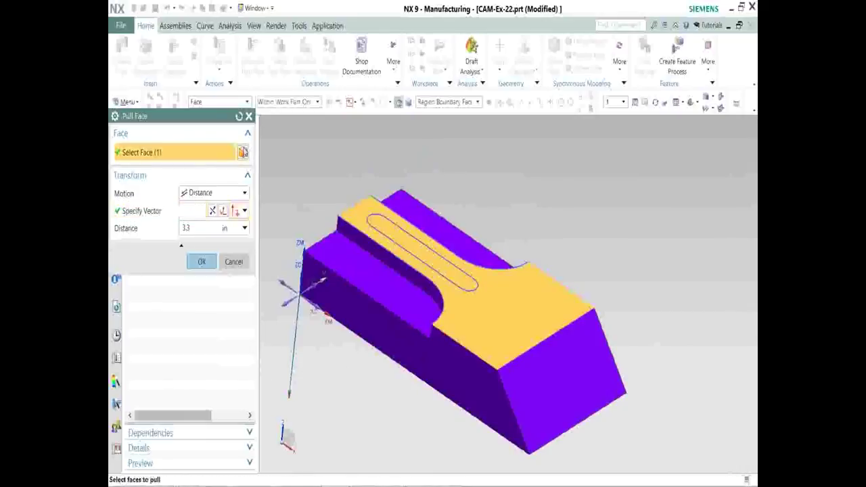
left_click(501, 310)
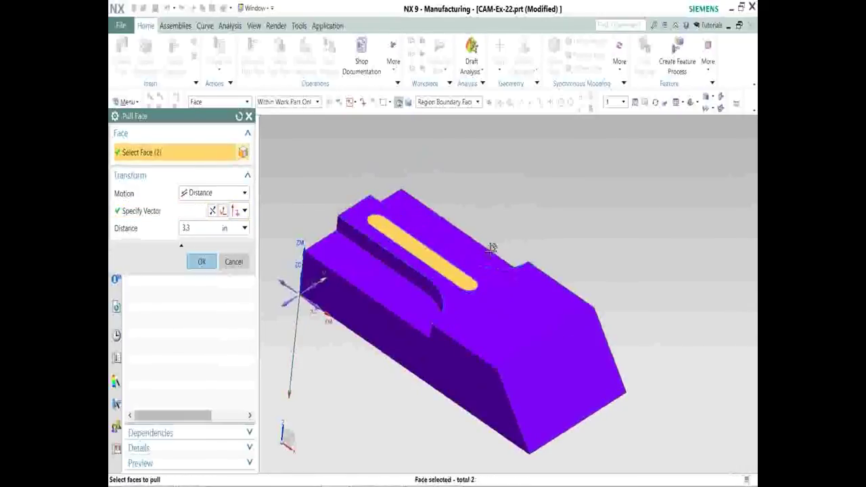
middle_click(494, 181)
mouse_move(494, 181)
middle_mouse_down()
mouse_move(476, 209)
mouse_move(480, 186)
mouse_move(493, 184)
middle_mouse_up()
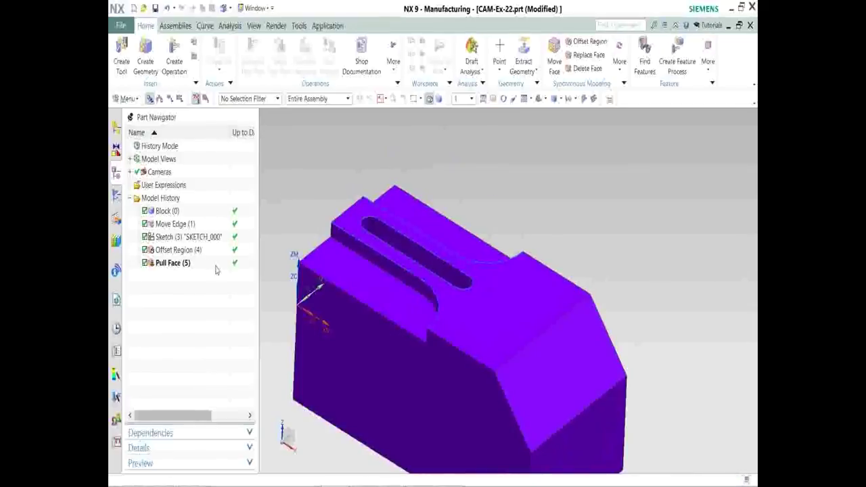
middle_click_drag(391, 273, 392, 253, "shift")
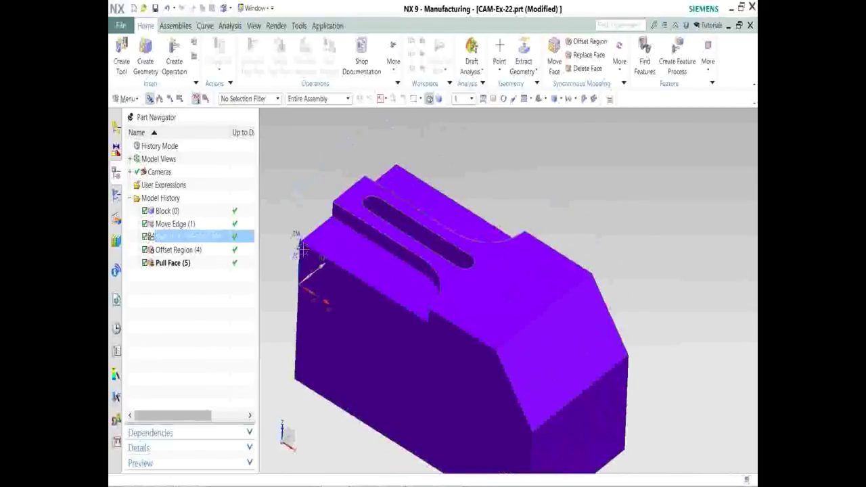
double_click(178, 264)
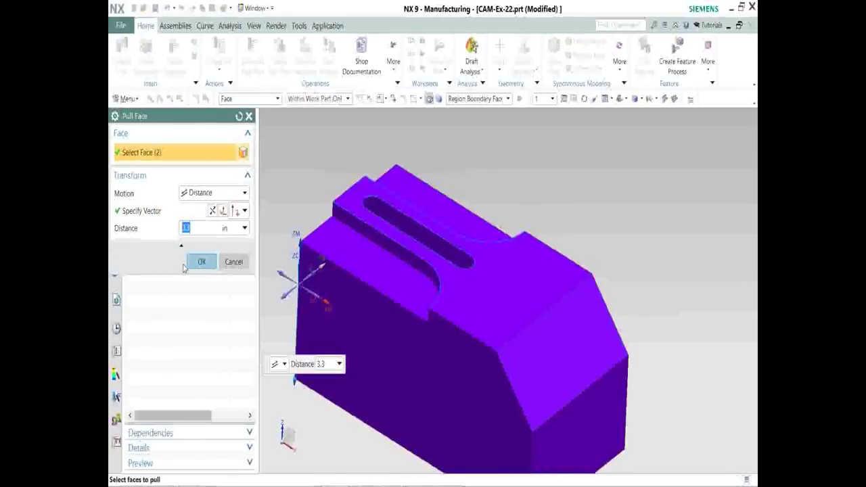
middle_click_drag(592, 171, 603, 204)
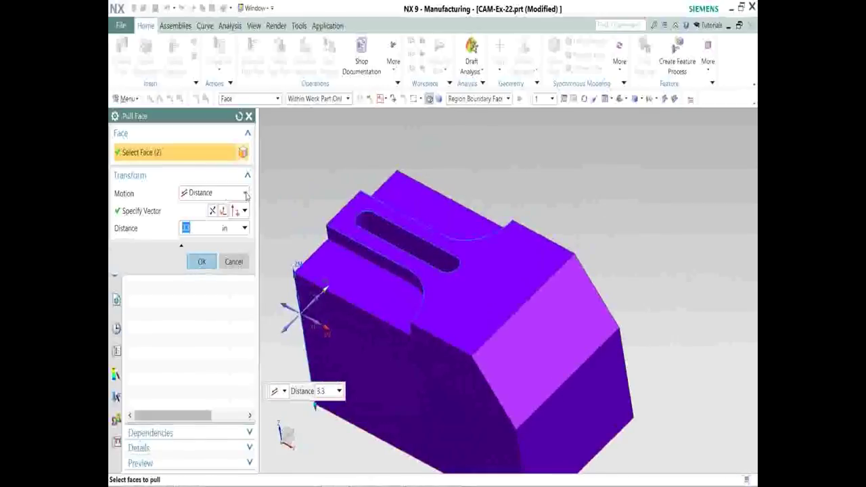
left_click(244, 193)
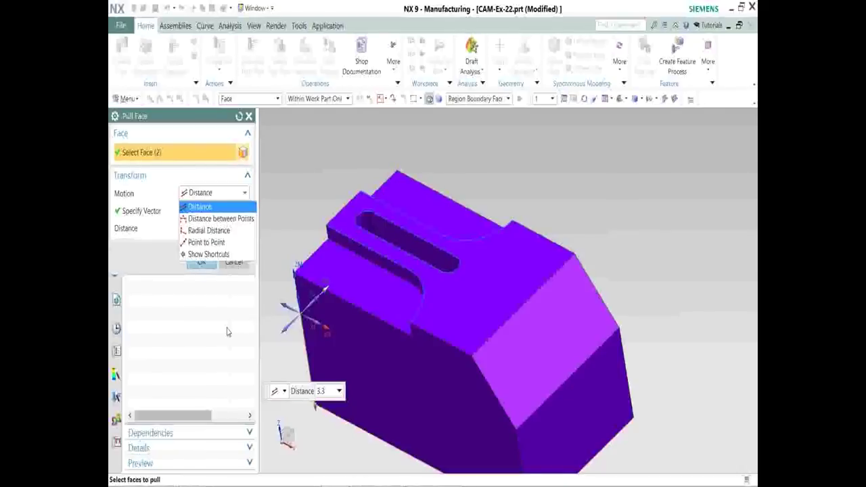
key("Escape")
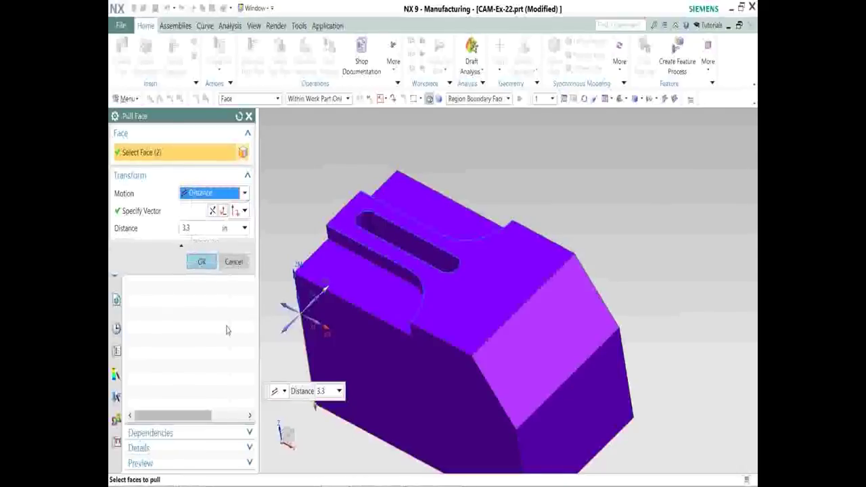
left_click(234, 263)
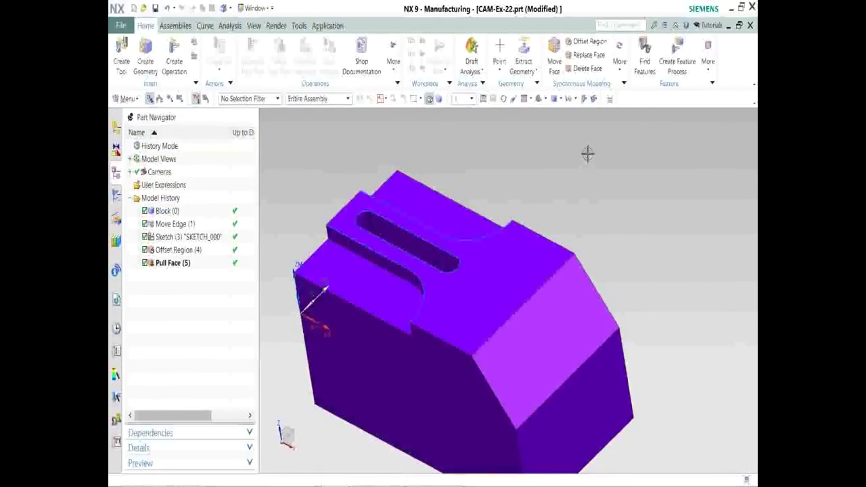
Delete the Pull Face (5) feature and start a new Pull Face on the slot-shaped region of the neck.
right_click(173, 264)
left_click(205, 247)
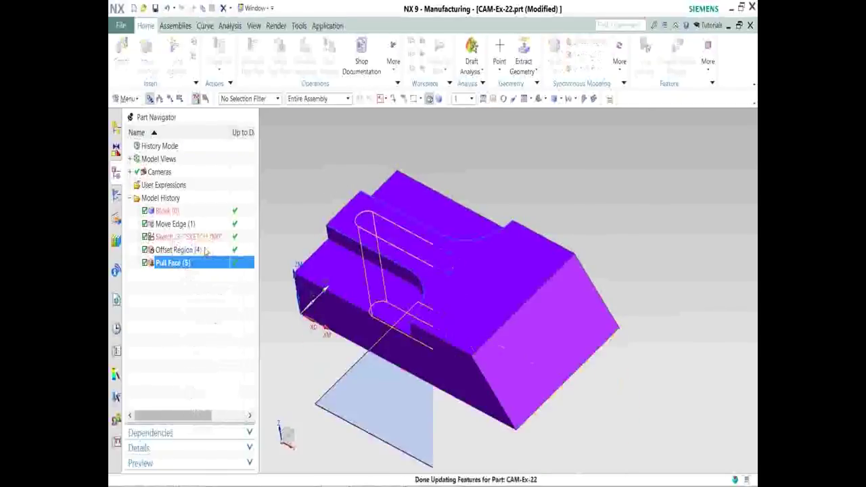
left_click(620, 57)
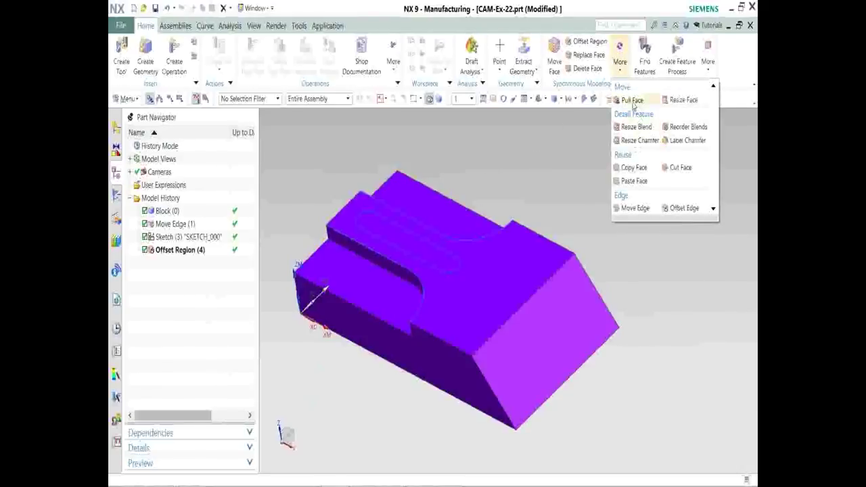
left_click(633, 101)
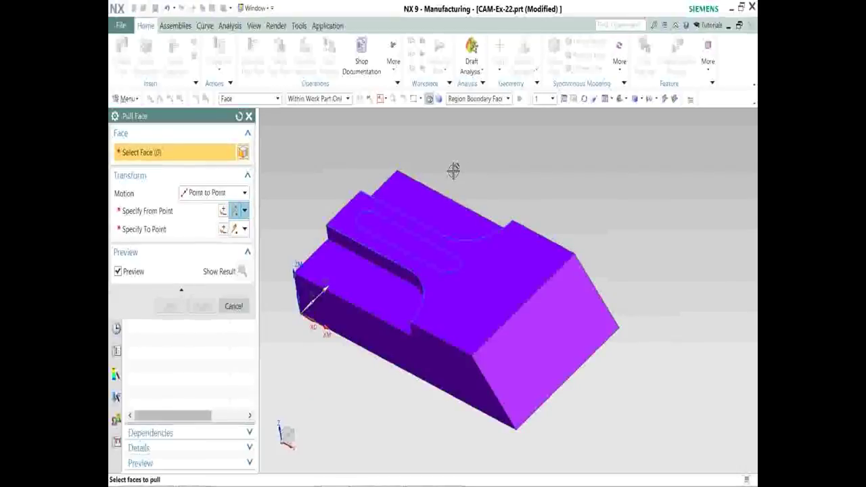
left_click(410, 242)
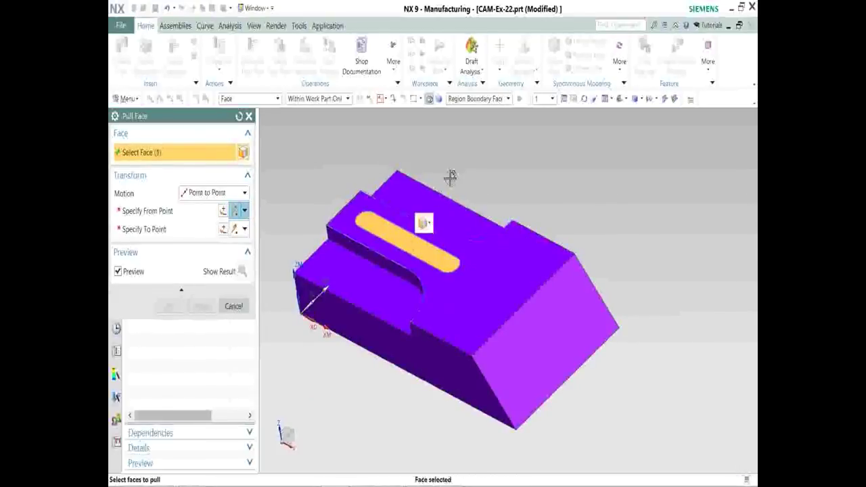
Pull the slot region down through the block with Distance motion, about 3.7 in, and complete the Pull Face.
left_click(215, 193)
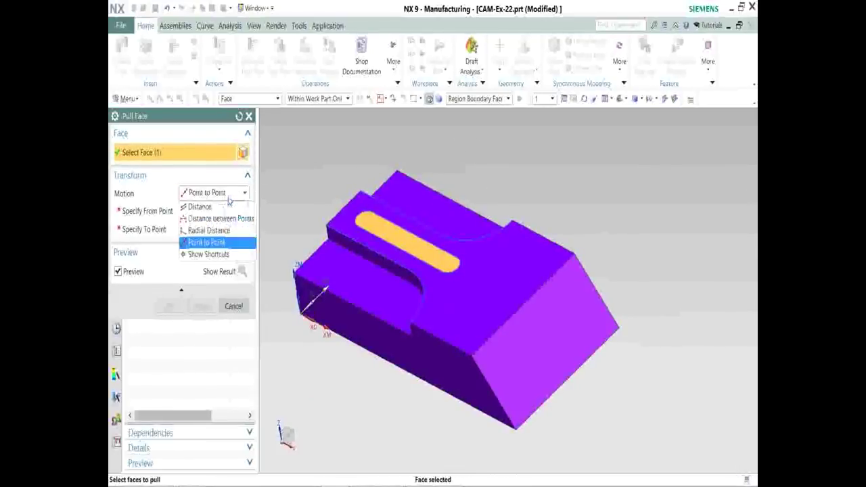
left_click(199, 207)
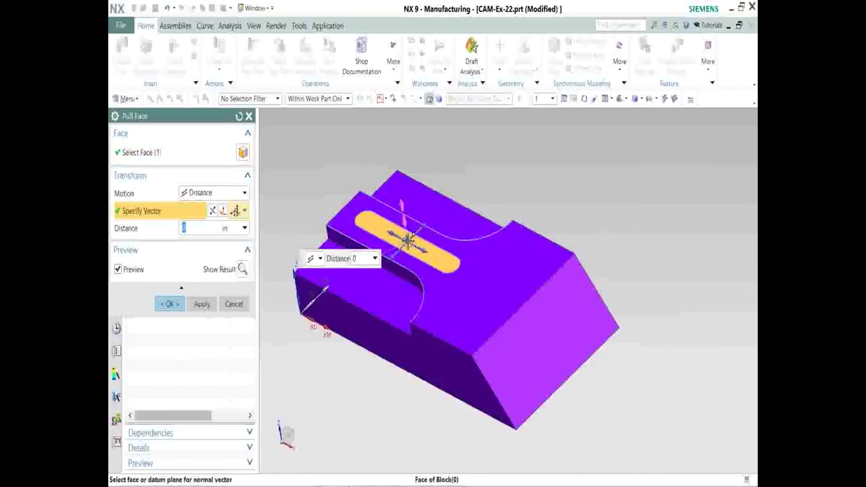
left_click_drag(408, 241, 412, 350)
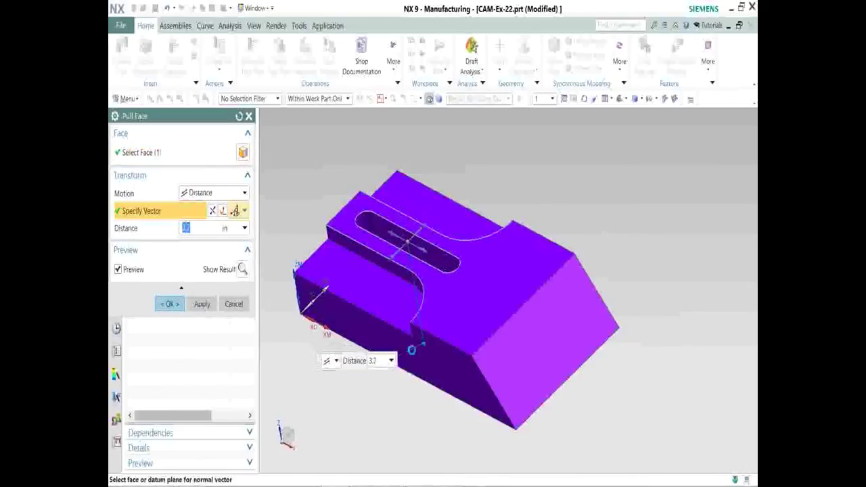
middle_click(366, 400)
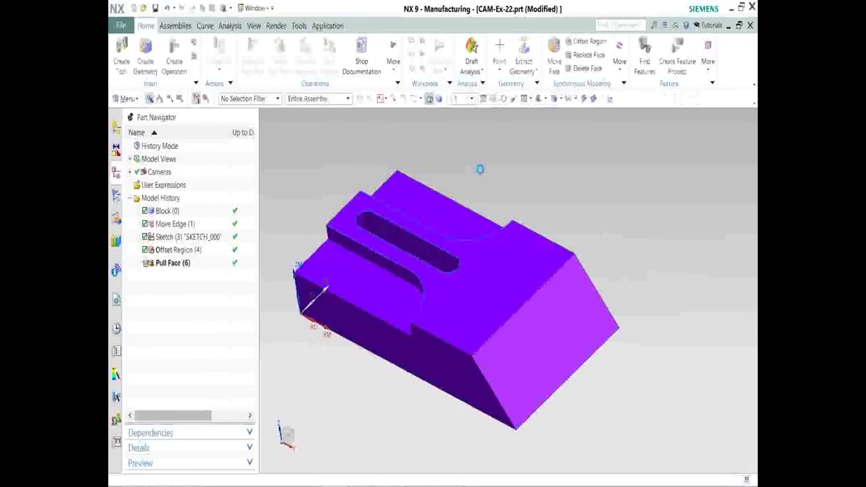
mouse_move(480, 168)
middle_mouse_down()
mouse_move(478, 211)
mouse_move(488, 179)
middle_mouse_up()
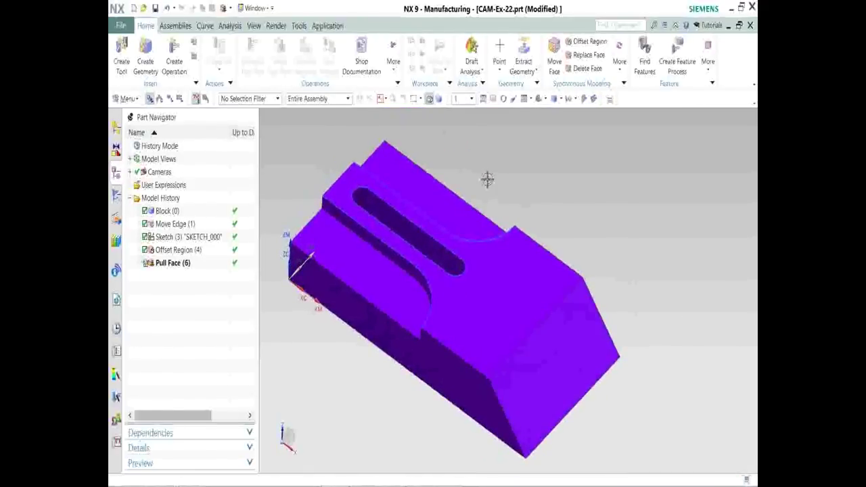